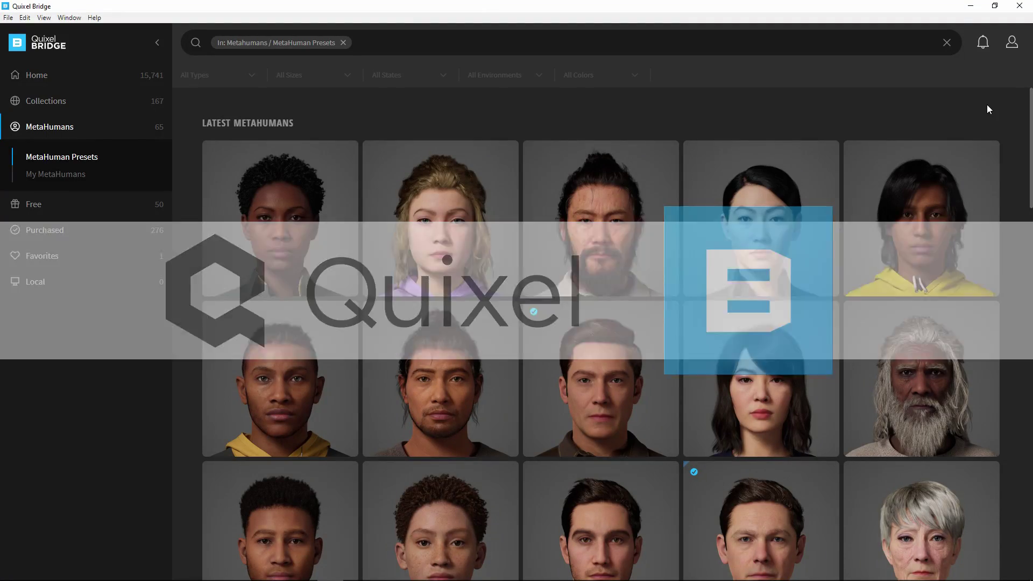
# Pick the bald, bearded man from the MetaHuman presets and look at the character in the Unreal street scene.
pyautogui.scroll(-8, 984, 109)
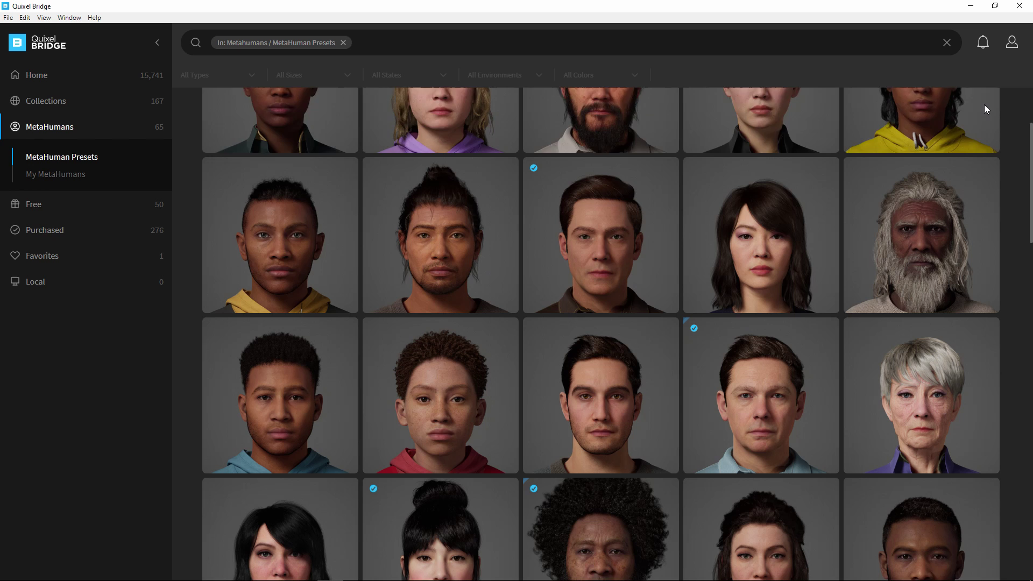
pyautogui.scroll(-8, 986, 111)
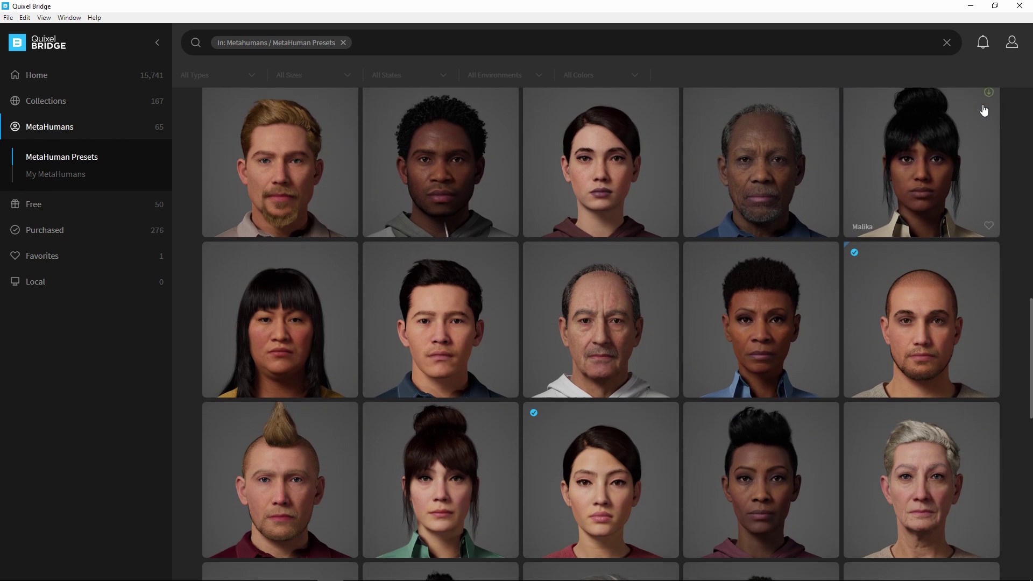
pyautogui.click(947, 322)
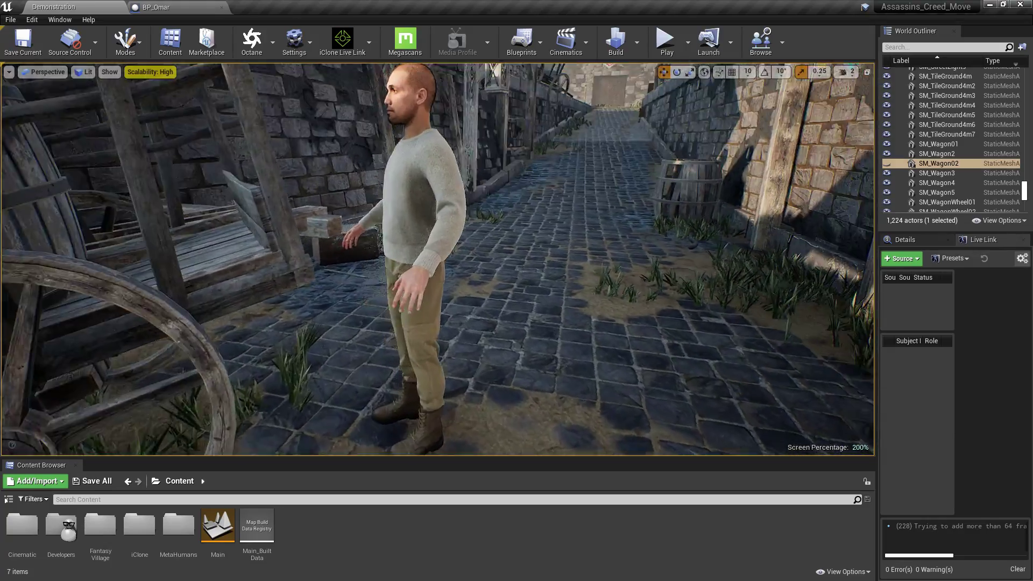
pyautogui.moveTo(438, 259); pyautogui.dragTo(478, 215, button='right')
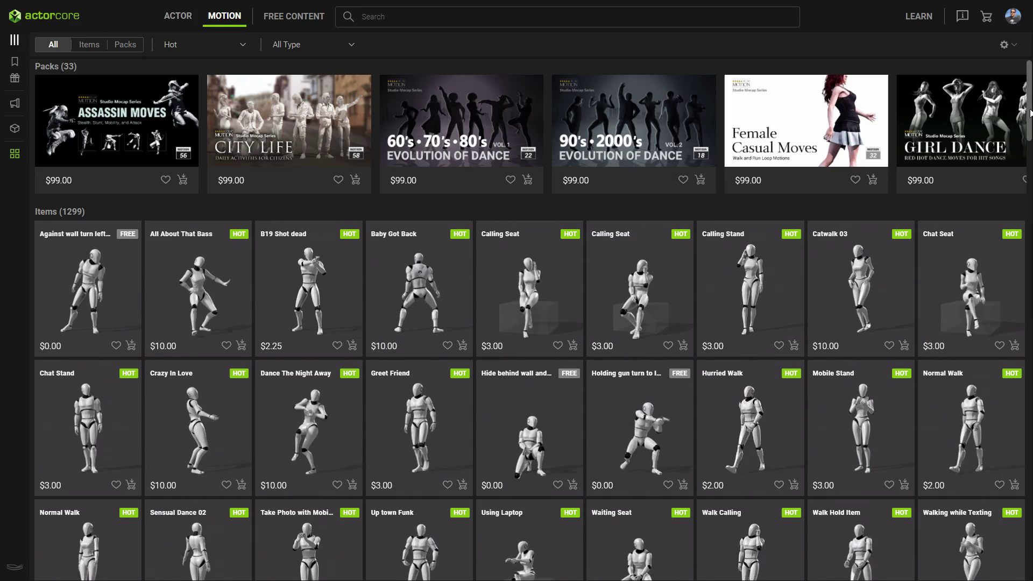
# On the ActorCore site, search the motion library for "jump" and open the preview of the Jump off motion.
pyautogui.moveTo(1030, 113); pyautogui.dragTo(1028, 165)
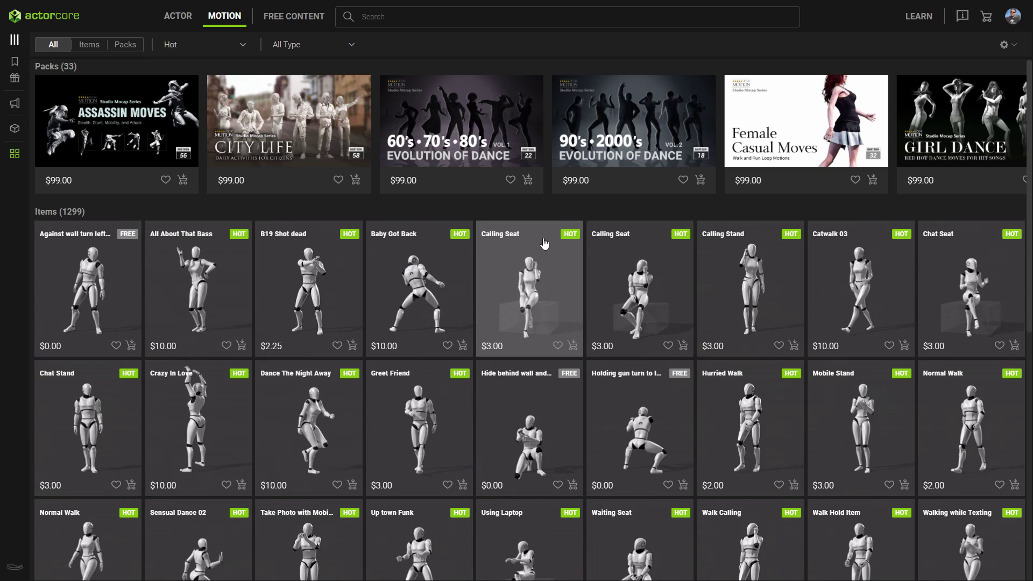
pyautogui.click(465, 24)
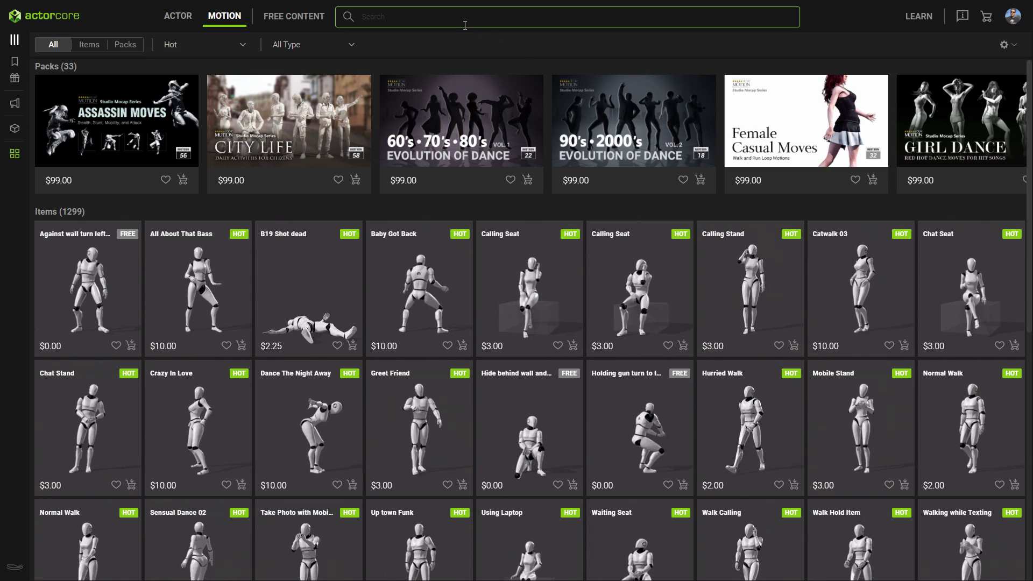
pyautogui.write('jump')
pyautogui.press('Return')
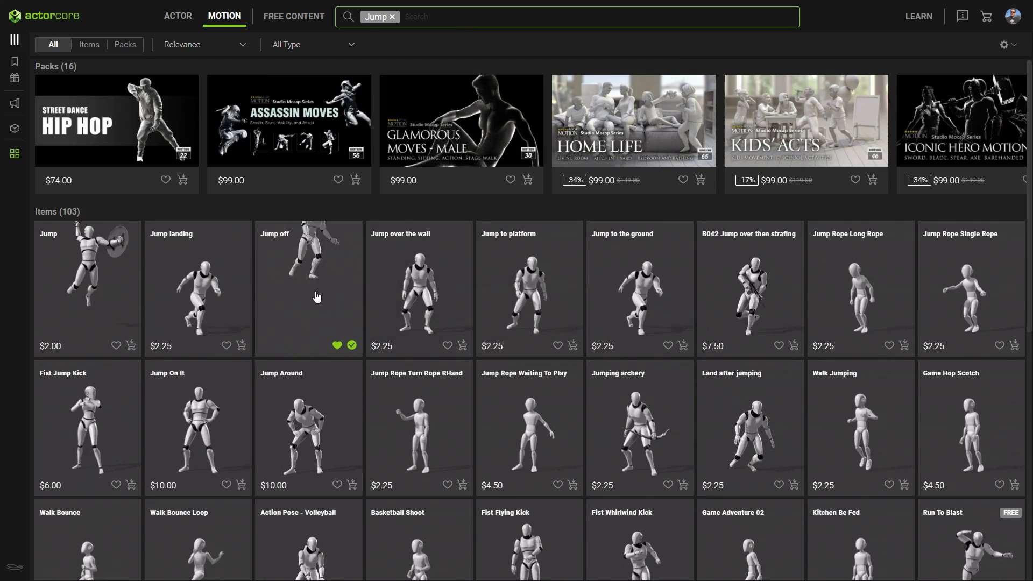
pyautogui.click(309, 291)
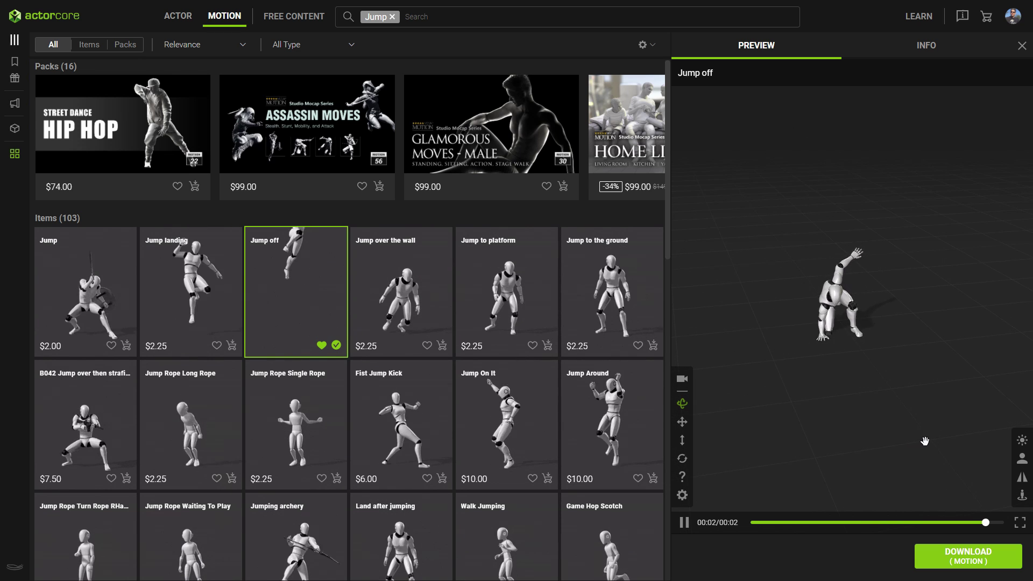
# Send the Jump off motion to the Smart Gallery download, with Male Robot as target, motion-only export and iClone as target application.
pyautogui.click(944, 555)
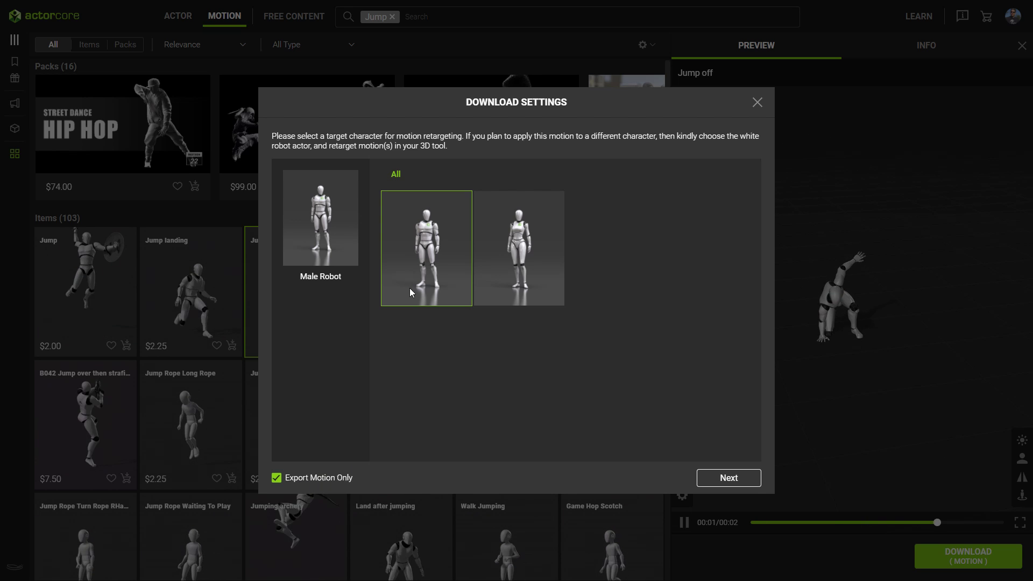
pyautogui.click(730, 479)
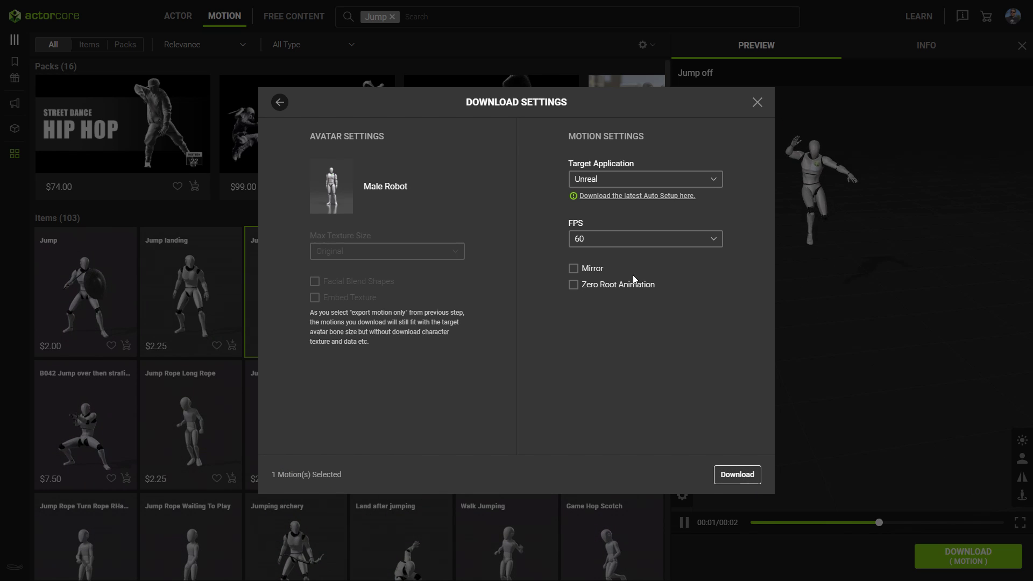
pyautogui.click(652, 183)
pyautogui.scroll(-2, 642, 206)
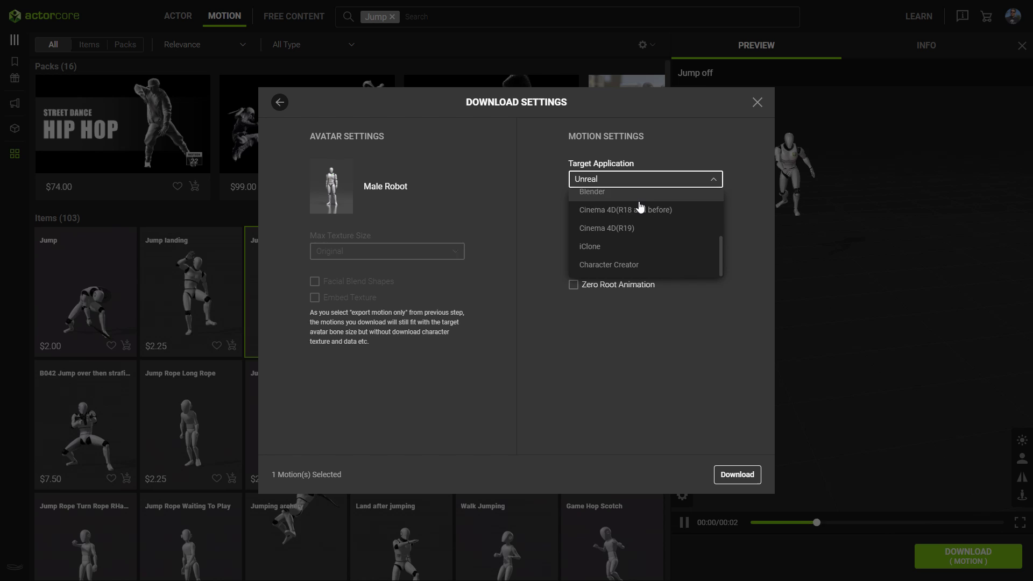
pyautogui.click(591, 248)
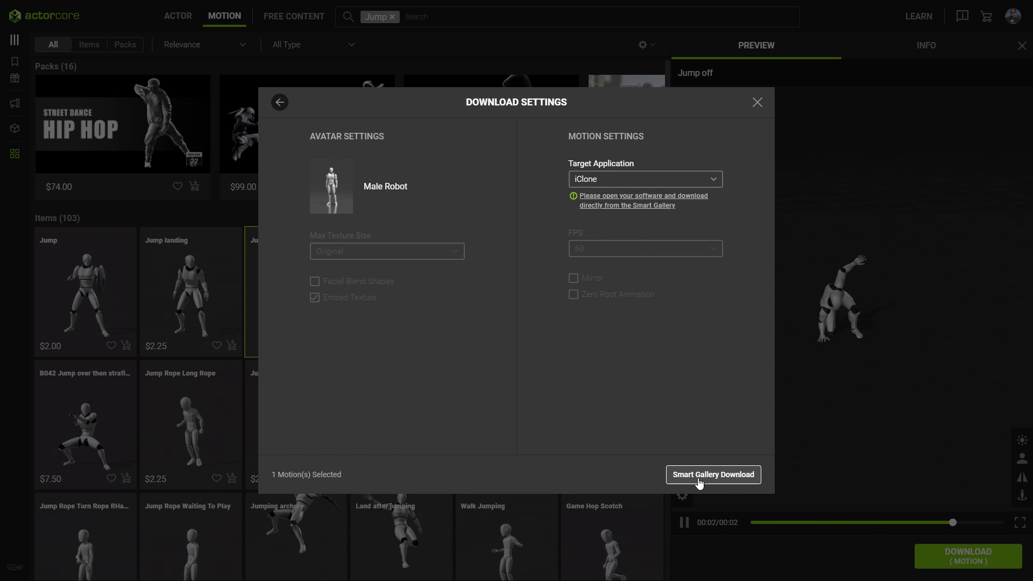
pyautogui.click(715, 479)
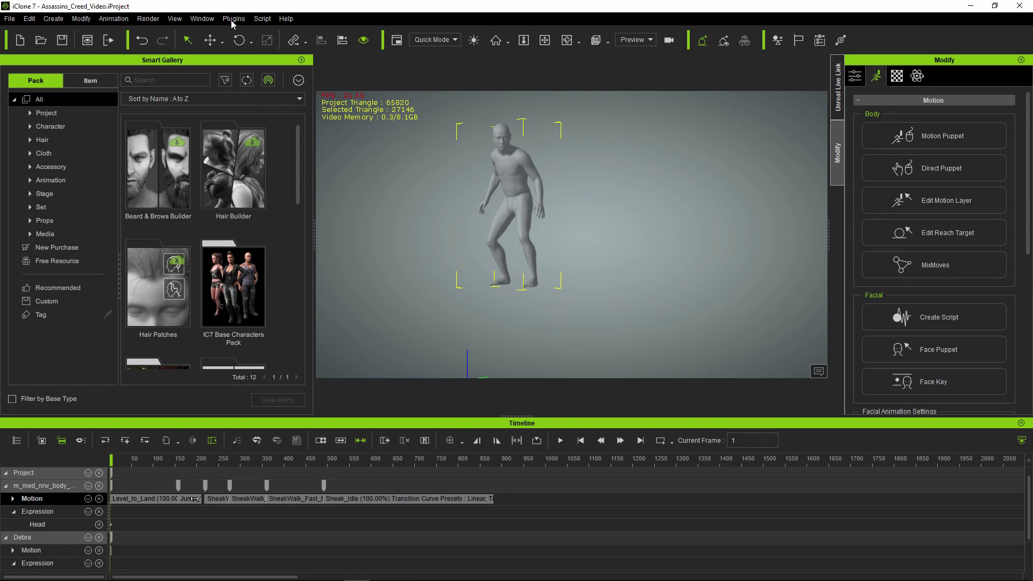
# In iClone, review the newly purchased items in the Smart Gallery and the Human Mocap-Assassin Moves motions in the content library.
pyautogui.click(233, 19)
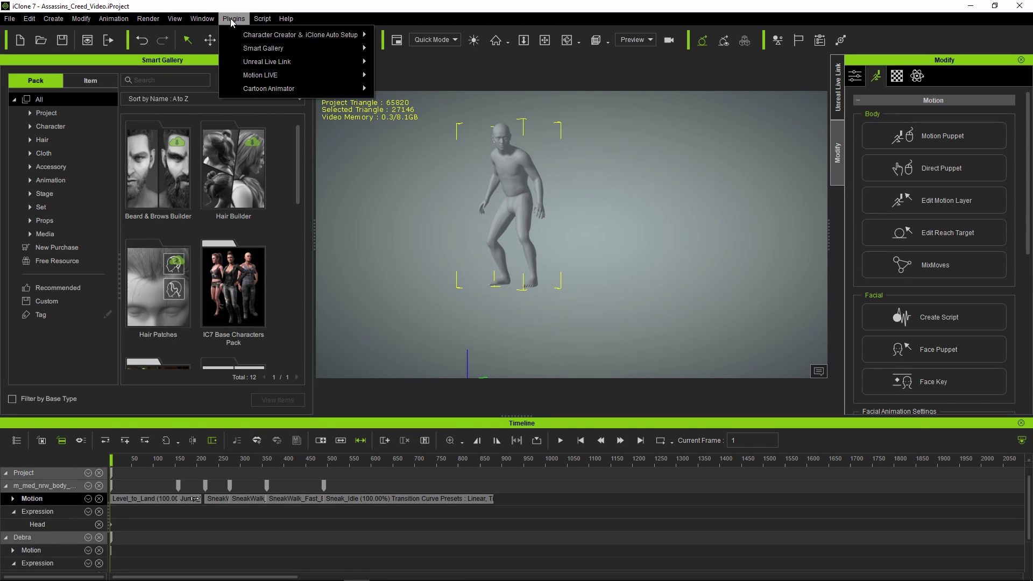
pyautogui.moveTo(265, 49)
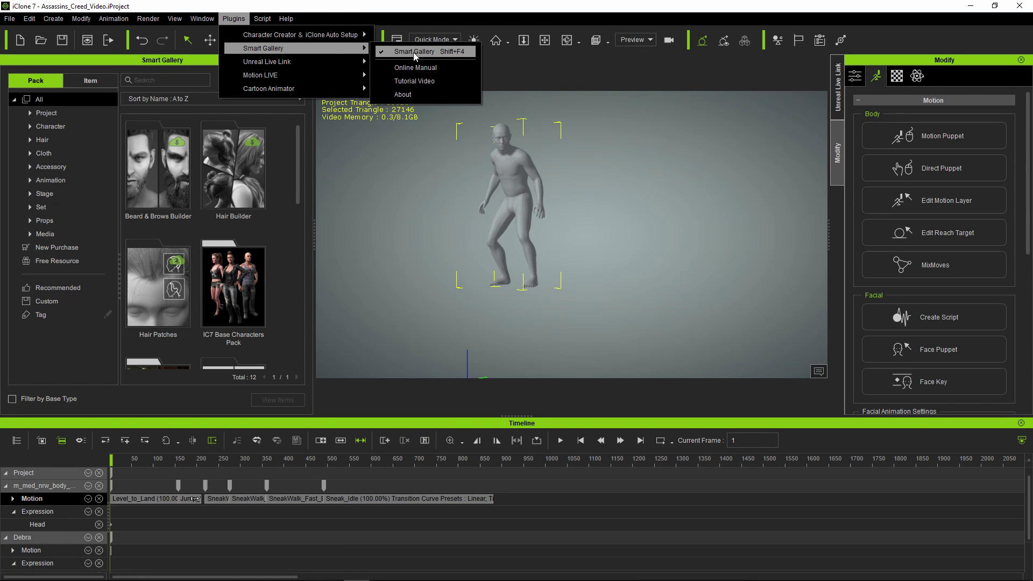
pyautogui.click(415, 52)
pyautogui.click(72, 250)
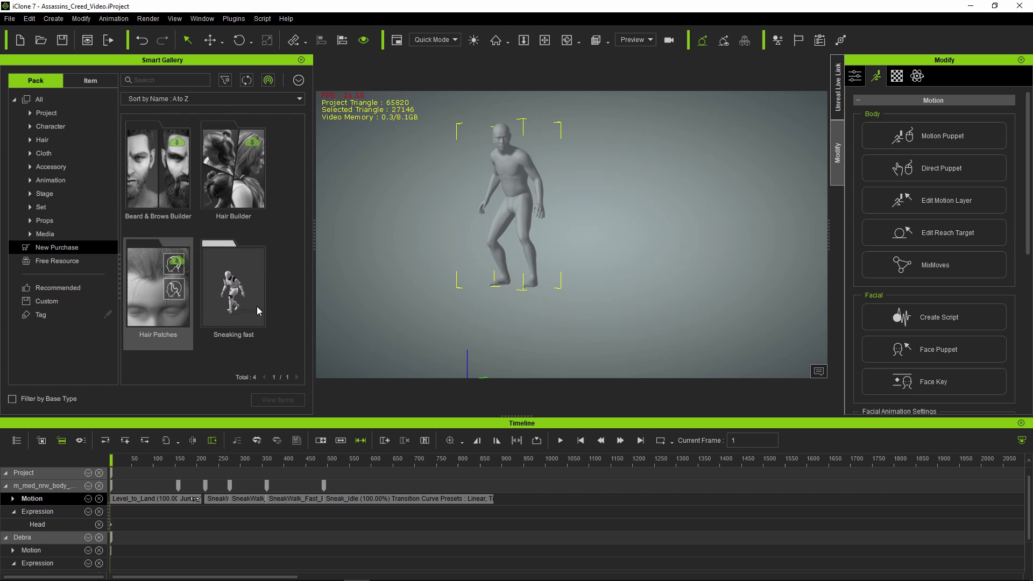
pyautogui.moveTo(284, 350); pyautogui.dragTo(163, 147)
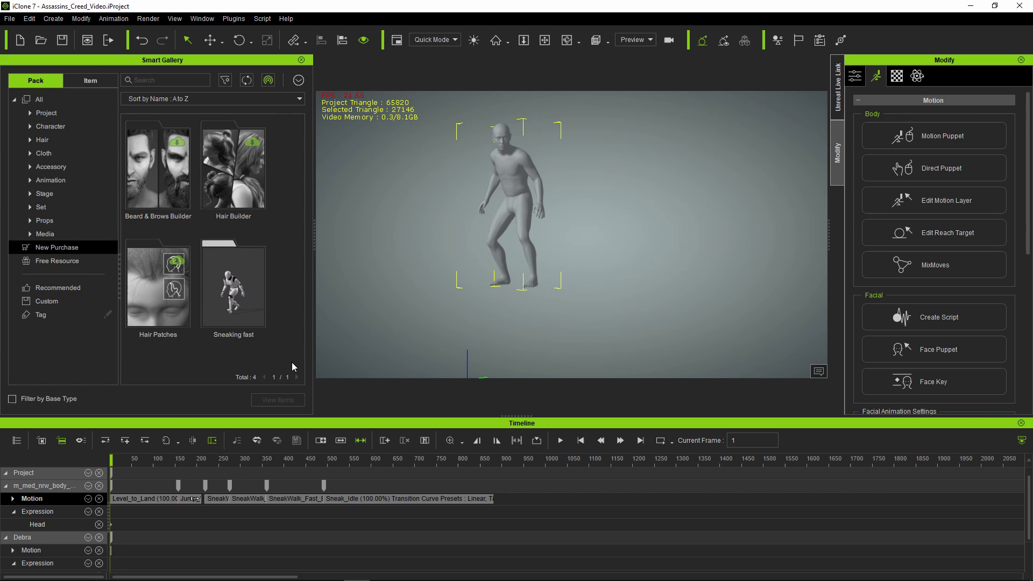
pyautogui.click(277, 400)
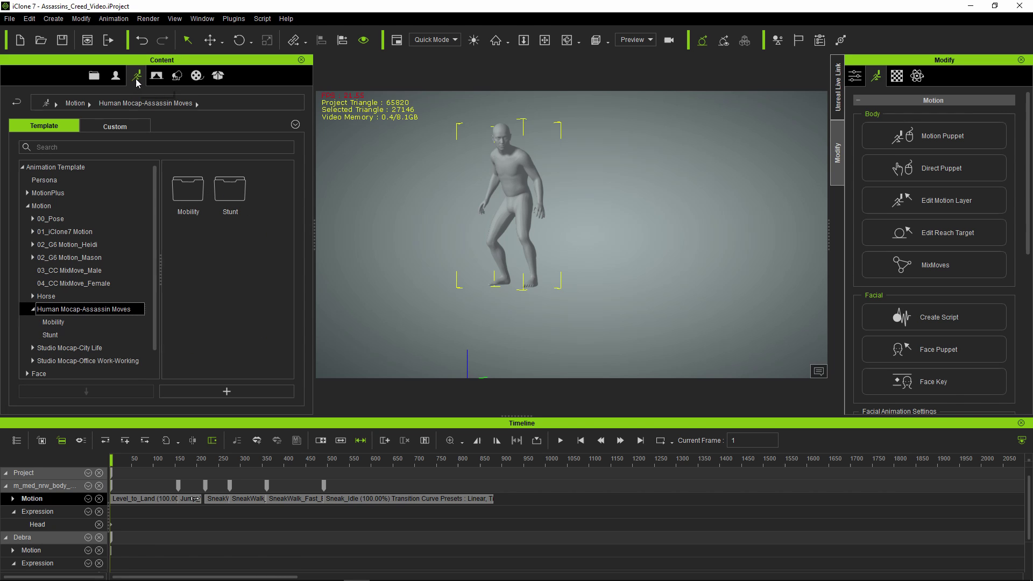
pyautogui.scroll(-1, 122, 261)
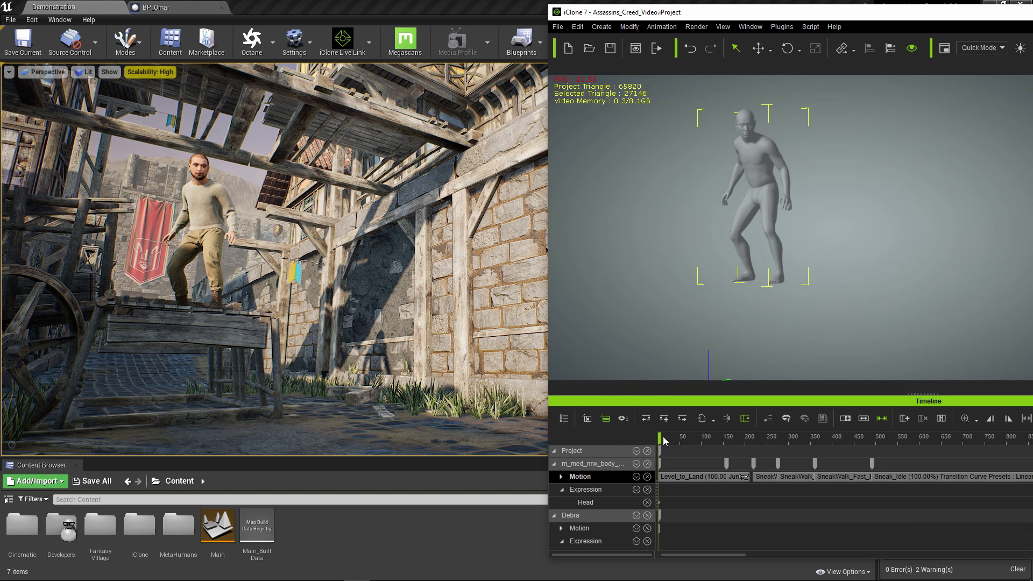
# Scrub the first frames of the iClone timeline to preview the motion on the MetaHuman in Unreal.
pyautogui.moveTo(666, 440)
pyautogui.mouseDown()
pyautogui.moveTo(717, 440)
pyautogui.moveTo(671, 440)
pyautogui.mouseUp()
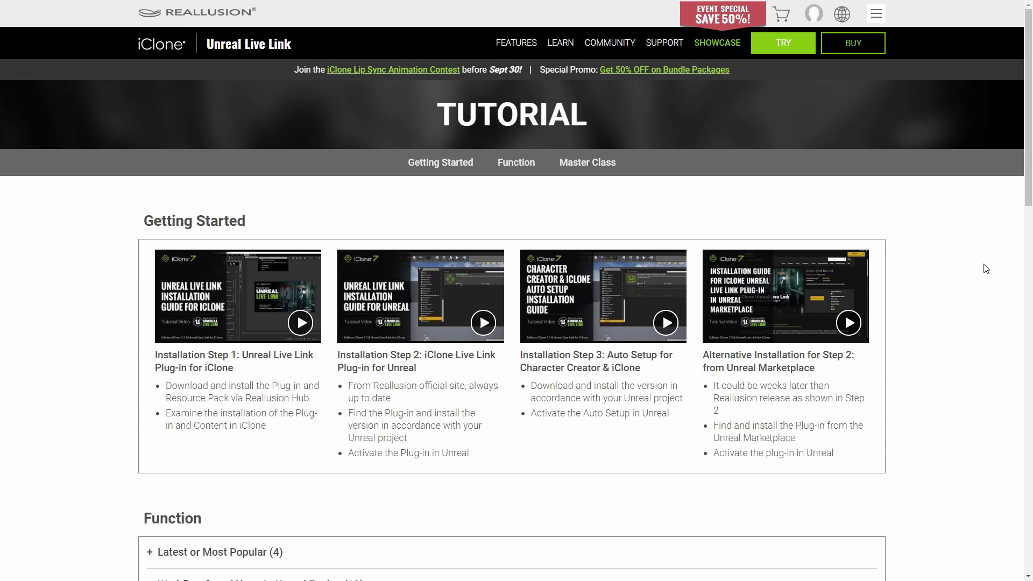
# On the Unreal Live Link tutorial page, look through the MetaHuman Animation Pipeline video section.
pyautogui.scroll(-10, 975, 266)
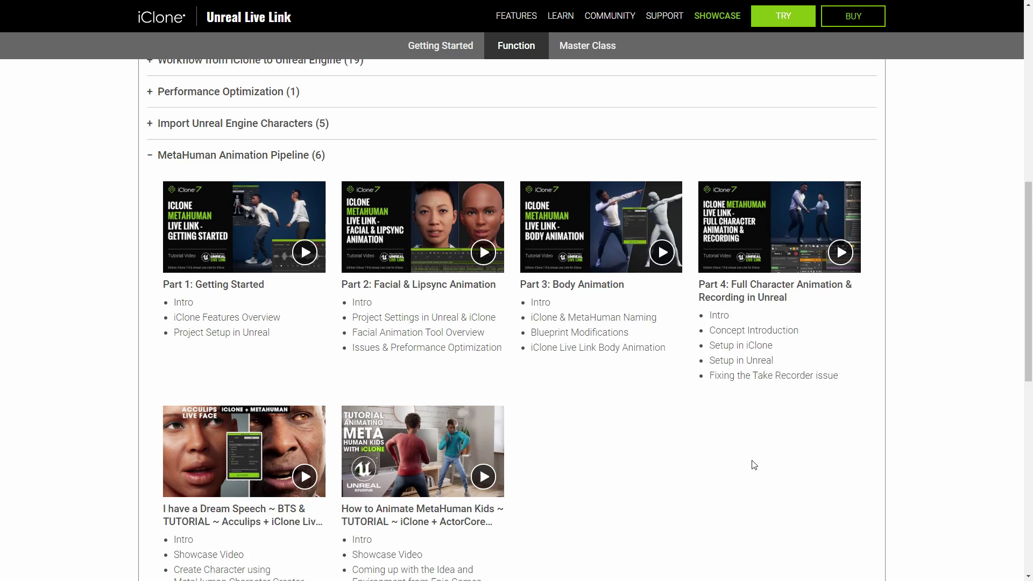
pyautogui.scroll(-2, 753, 464)
pyautogui.scroll(1, 753, 461)
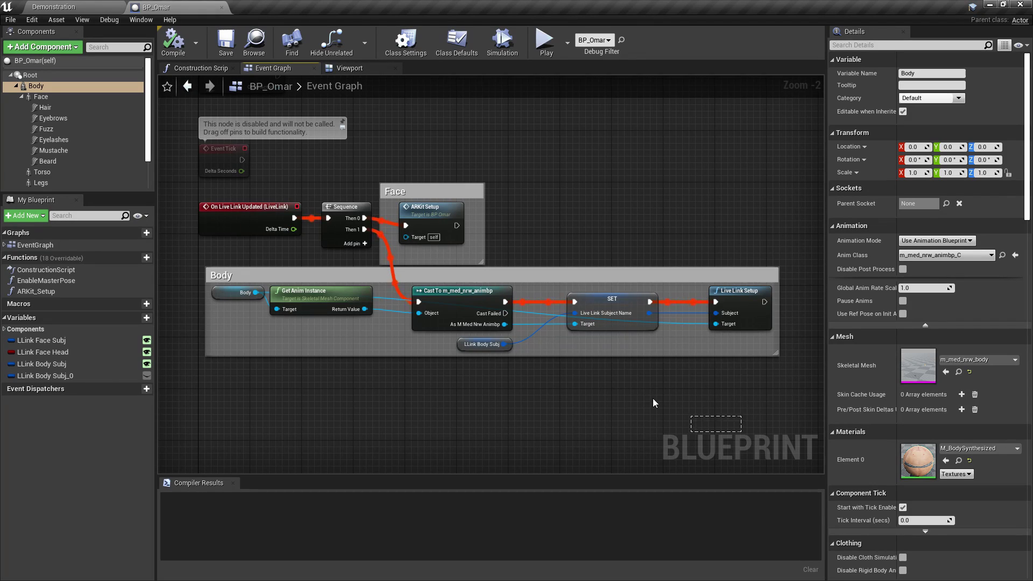
# Examine the face and body nodes in BP_Omar's Event Graph and the Body component's animation settings in Unreal, then return to the Demonstration level.
pyautogui.moveTo(742, 431); pyautogui.dragTo(436, 417)
pyautogui.moveTo(565, 386); pyautogui.dragTo(263, 189)
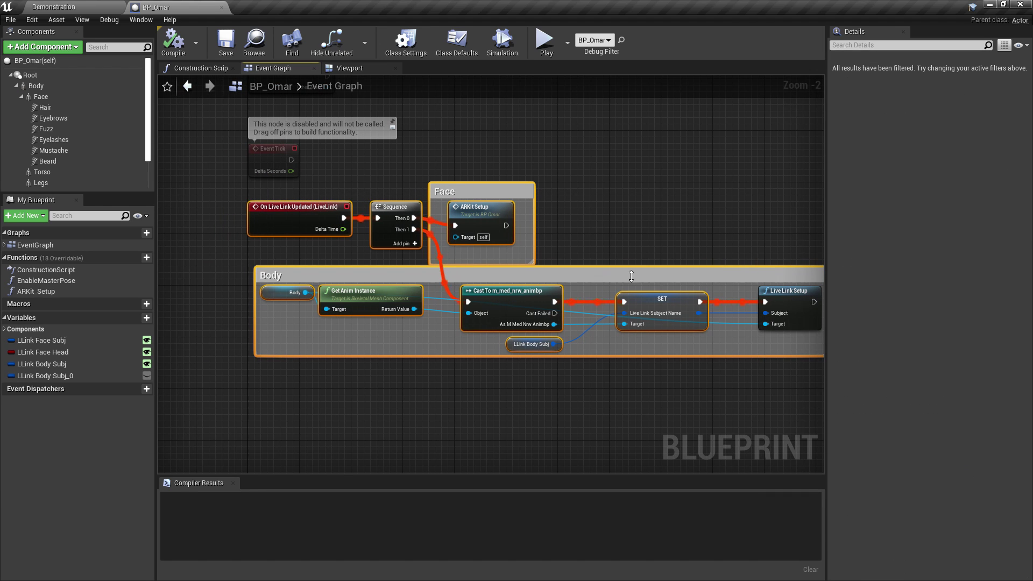
pyautogui.click(48, 87)
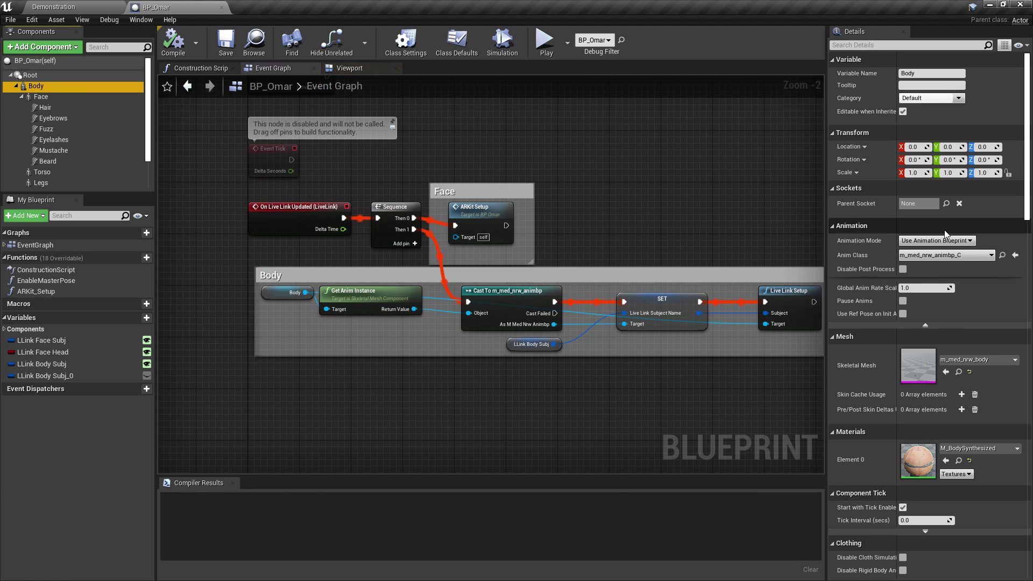
pyautogui.click(90, 8)
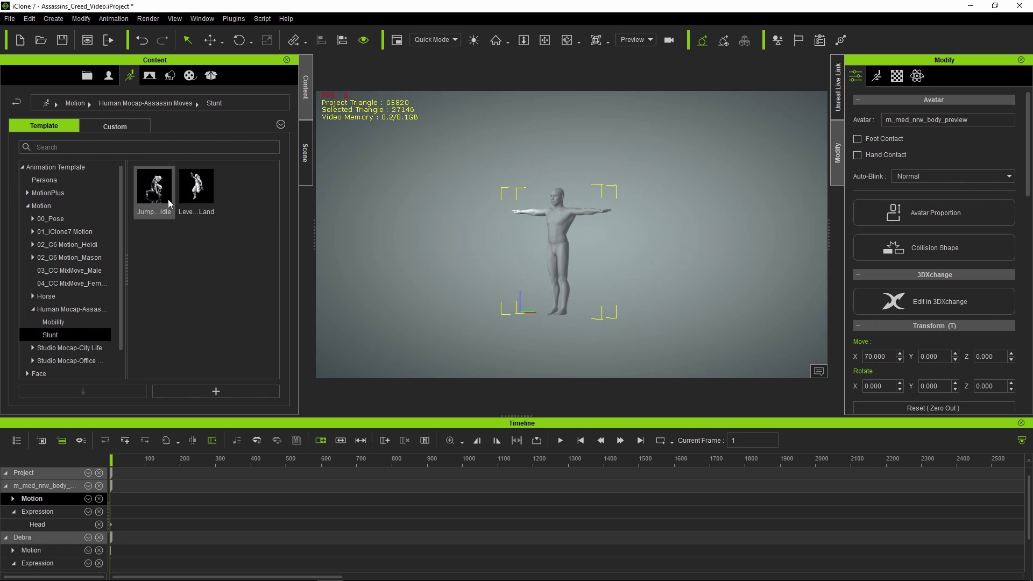
# In iClone, apply the Level_to_Land stunt motion to the body avatar from the timeline start, followed directly by Jump_Wall_C_to_Idle.
pyautogui.moveTo(195, 187); pyautogui.dragTo(561, 239)
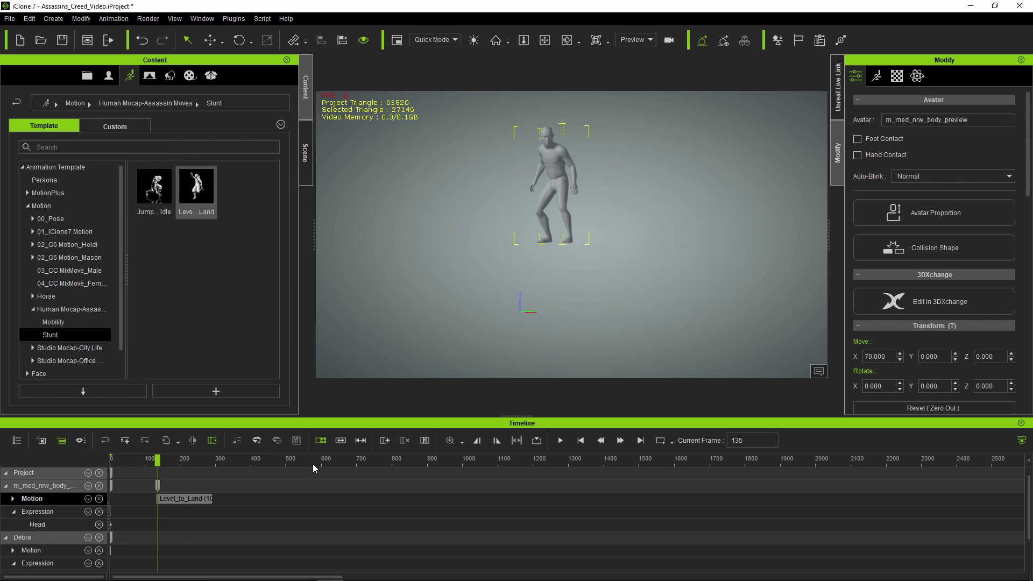
pyautogui.moveTo(173, 447); pyautogui.dragTo(278, 437)
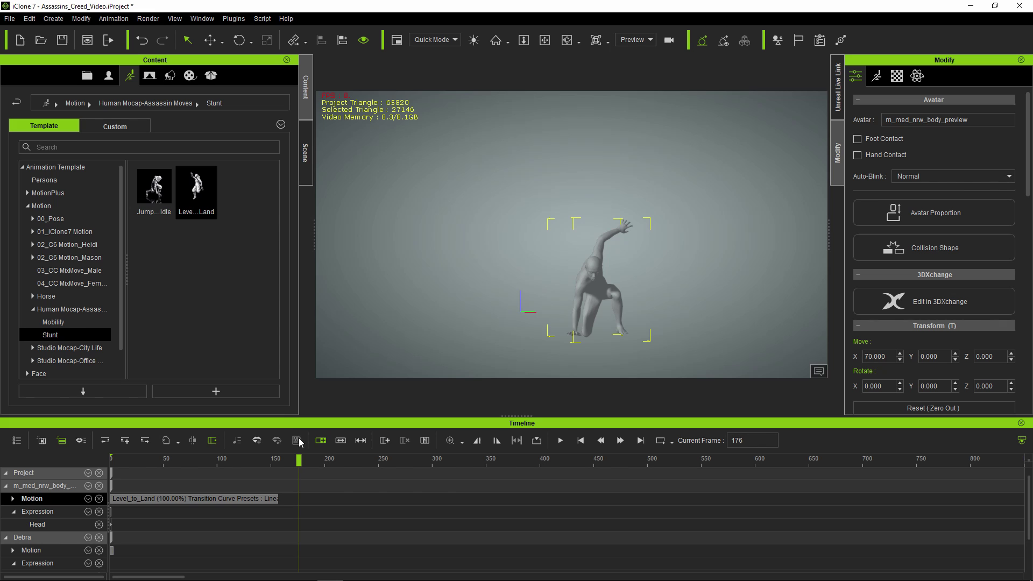
pyautogui.moveTo(156, 185); pyautogui.dragTo(598, 280)
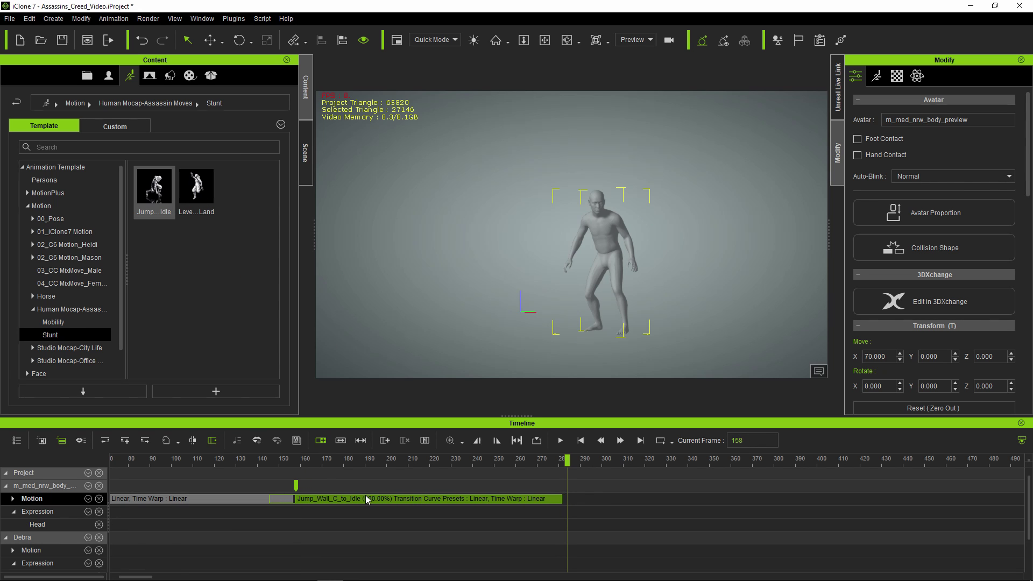
pyautogui.moveTo(366, 495); pyautogui.dragTo(349, 464)
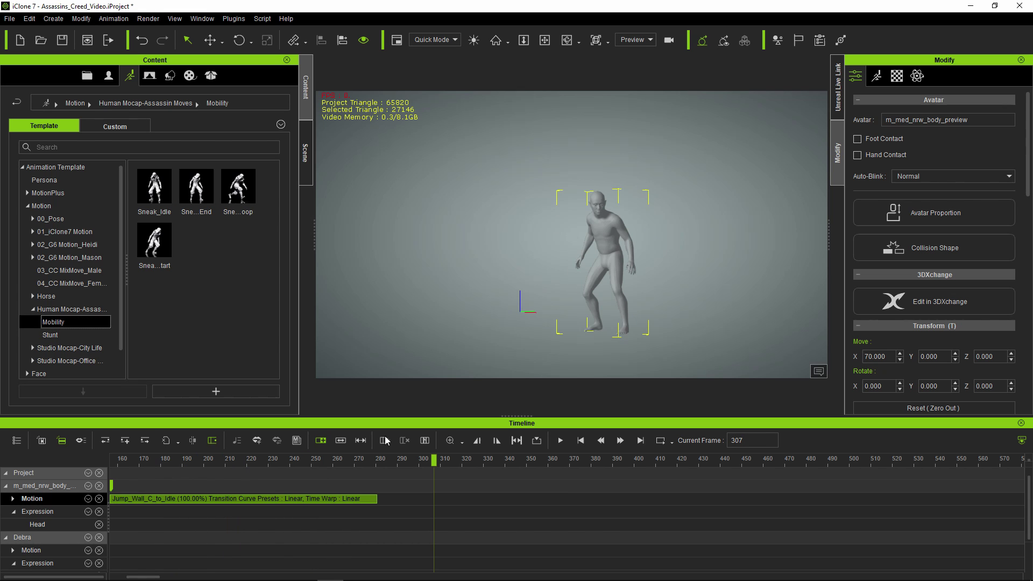
# Apply the SneakWalk_Fast_Start mobility motion to the avatar after the wall-jump clip and scrub through it to frame 337.
pyautogui.moveTo(167, 254); pyautogui.dragTo(603, 296)
pyautogui.moveTo(260, 462); pyautogui.dragTo(328, 472)
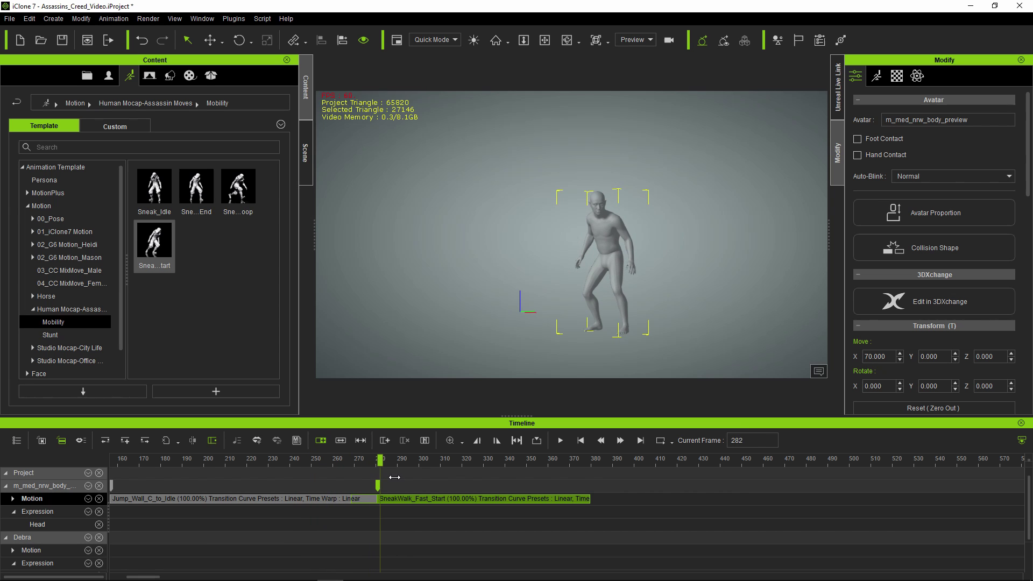
pyautogui.moveTo(432, 477); pyautogui.dragTo(506, 483)
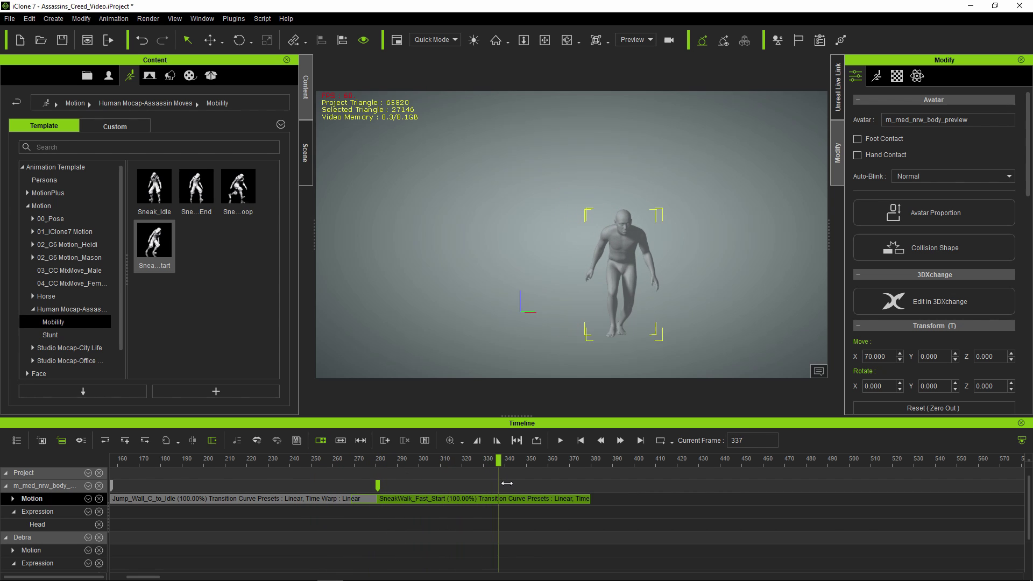
# Shorten the end of the Jump_Wall_C_to_Idle clip and move the SneakWalk_Fast_Start clip earlier to about frame 229.
pyautogui.moveTo(450, 501); pyautogui.dragTo(483, 501)
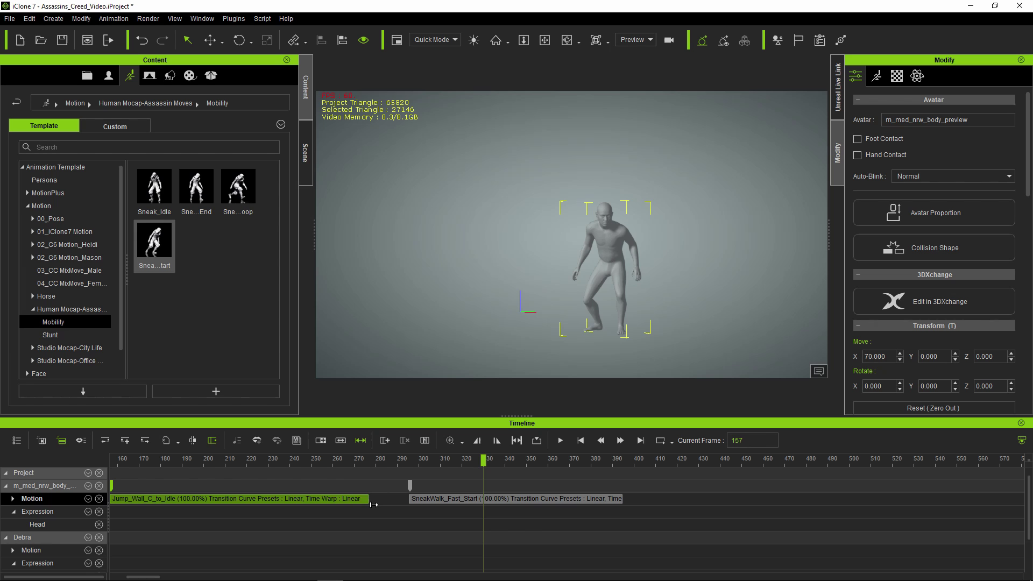
pyautogui.moveTo(328, 504); pyautogui.dragTo(291, 503)
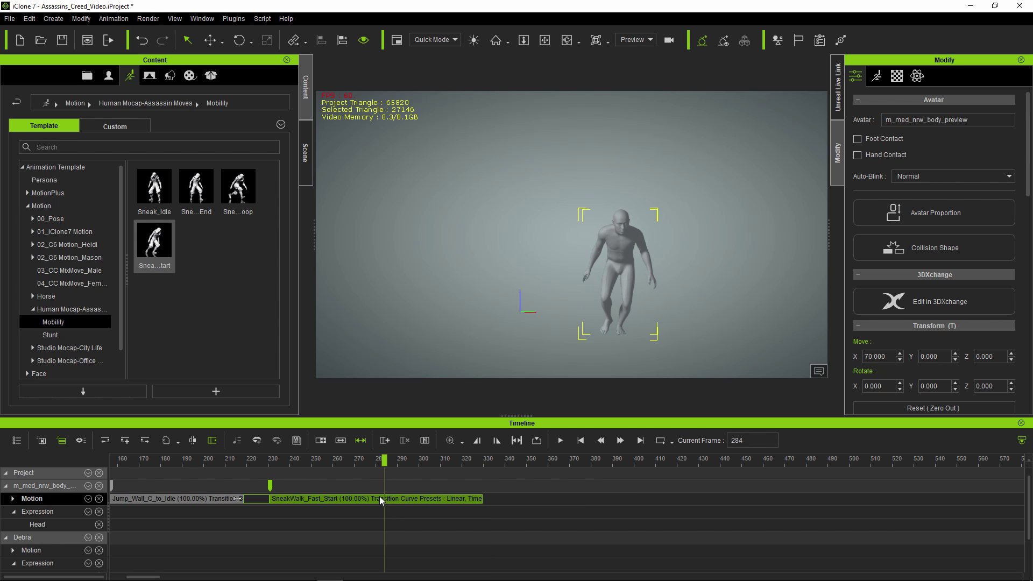
# Break the SneakWalk_Fast_Start clip in two at frame 282.
pyautogui.rightClick(380, 501)
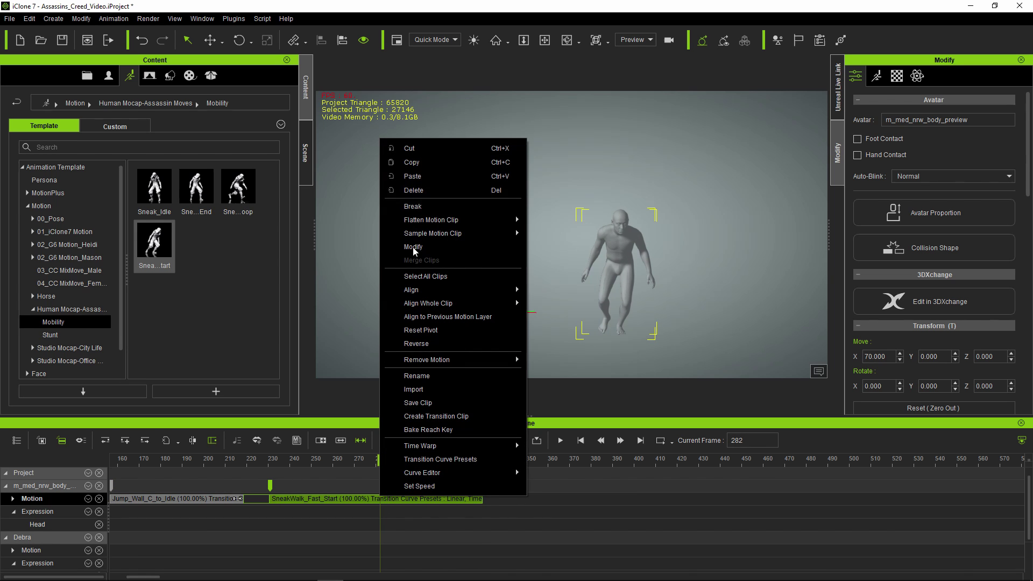
pyautogui.click(414, 206)
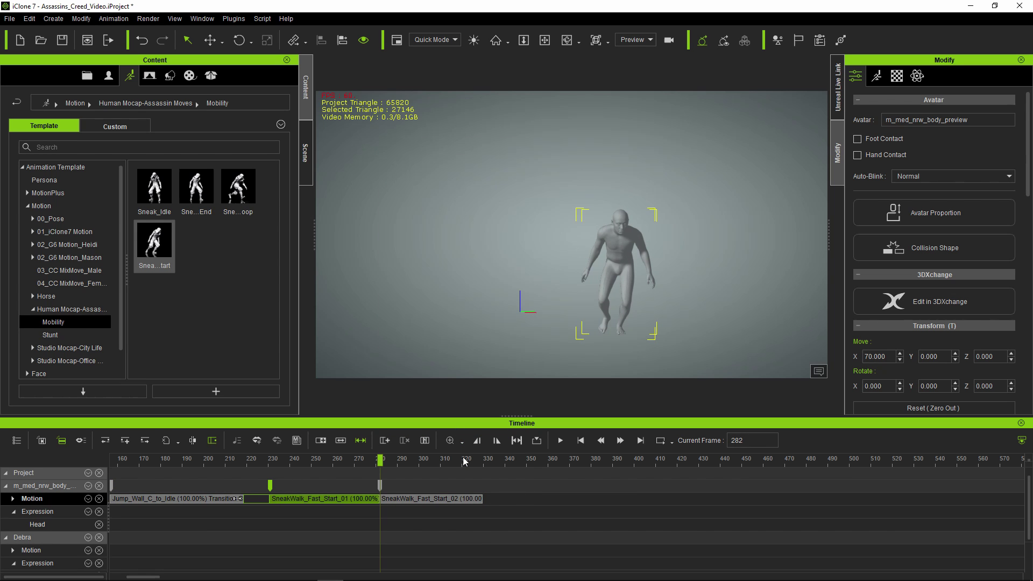
# Delete the first part of the split SneakWalk_Fast_Start clip and move the remaining part directly against the end of the Jump_Wall_C_to_Idle clip.
pyautogui.click(342, 499)
pyautogui.press('Delete')
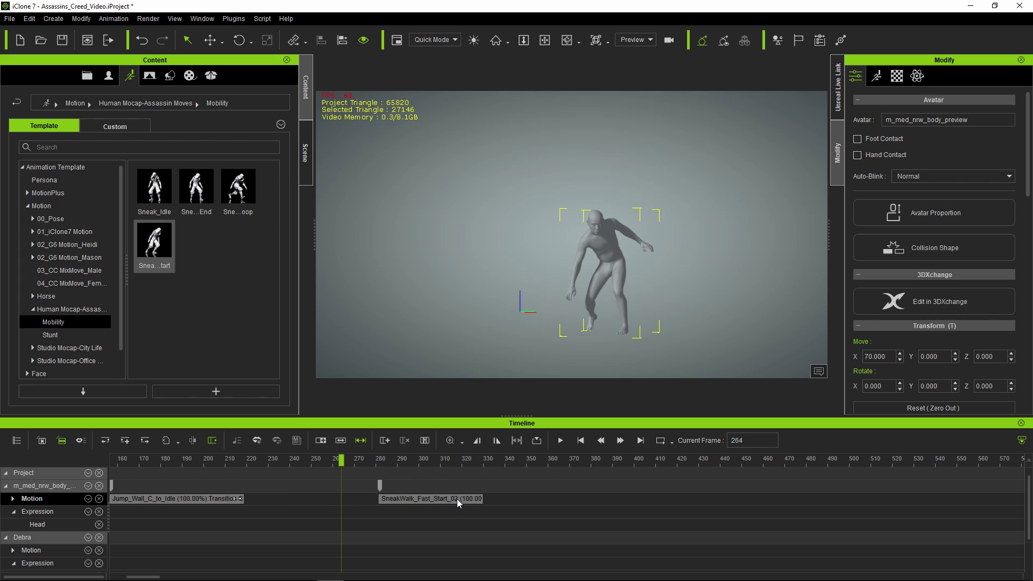
pyautogui.moveTo(322, 498); pyautogui.dragTo(328, 498)
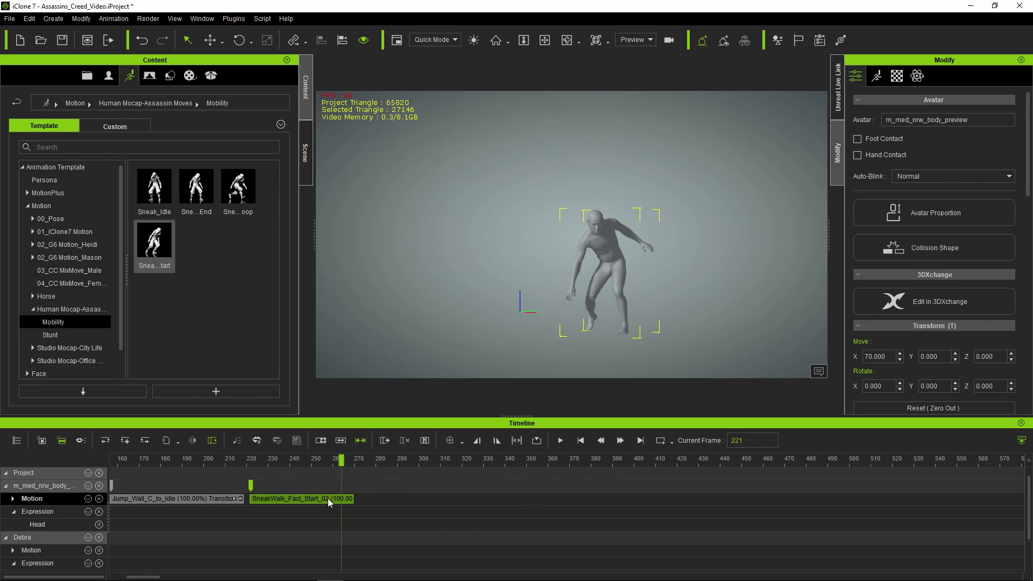
pyautogui.click(328, 498)
pyautogui.click(258, 499)
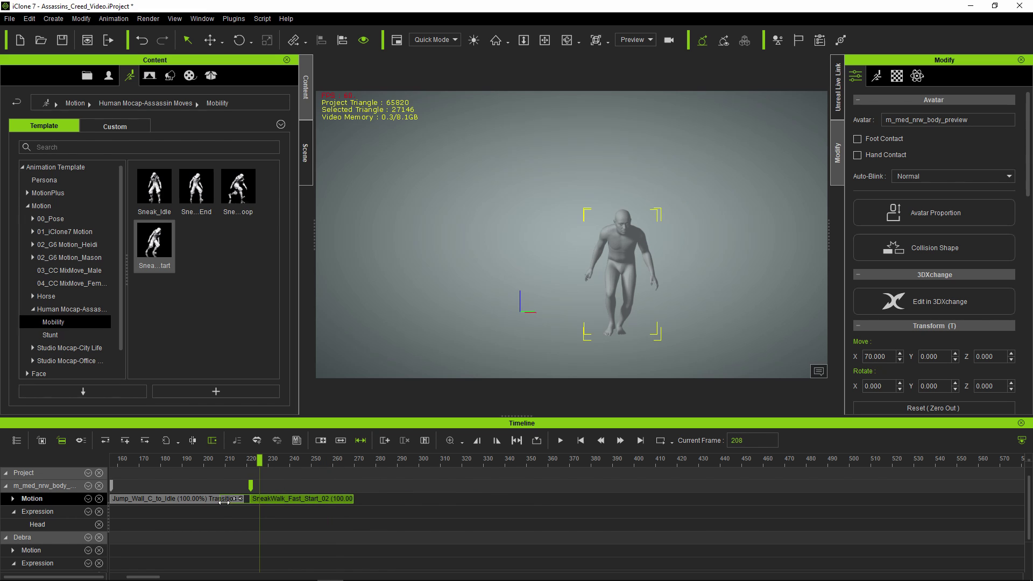
pyautogui.moveTo(267, 500); pyautogui.dragTo(265, 499)
# Apply the SneakWalk_Fast_Loop motion to the avatar after the SneakWalk_Fast_Start clip and shorten its end to frame 325.
pyautogui.moveTo(259, 460); pyautogui.dragTo(351, 473)
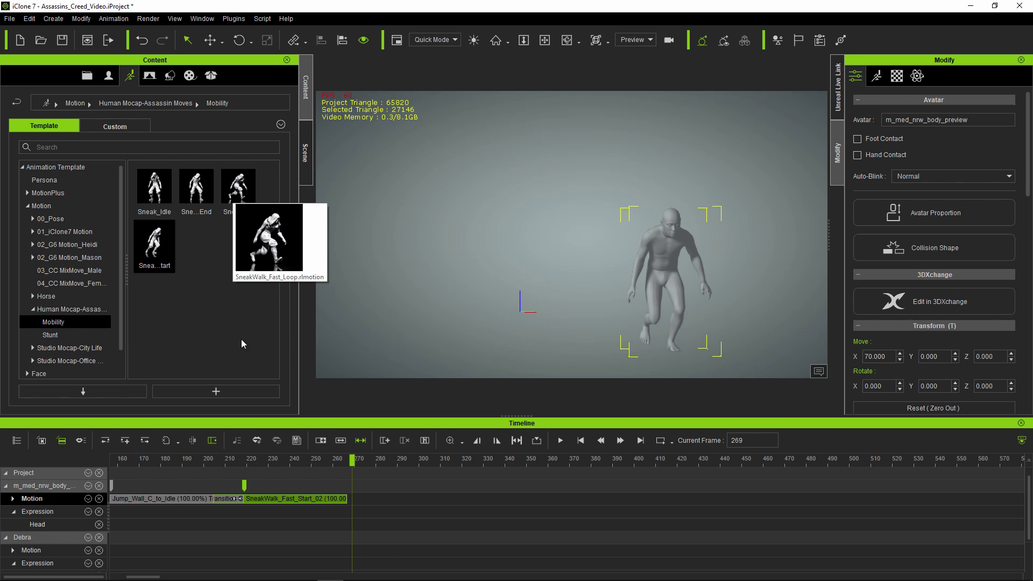
pyautogui.moveTo(239, 188); pyautogui.dragTo(667, 286)
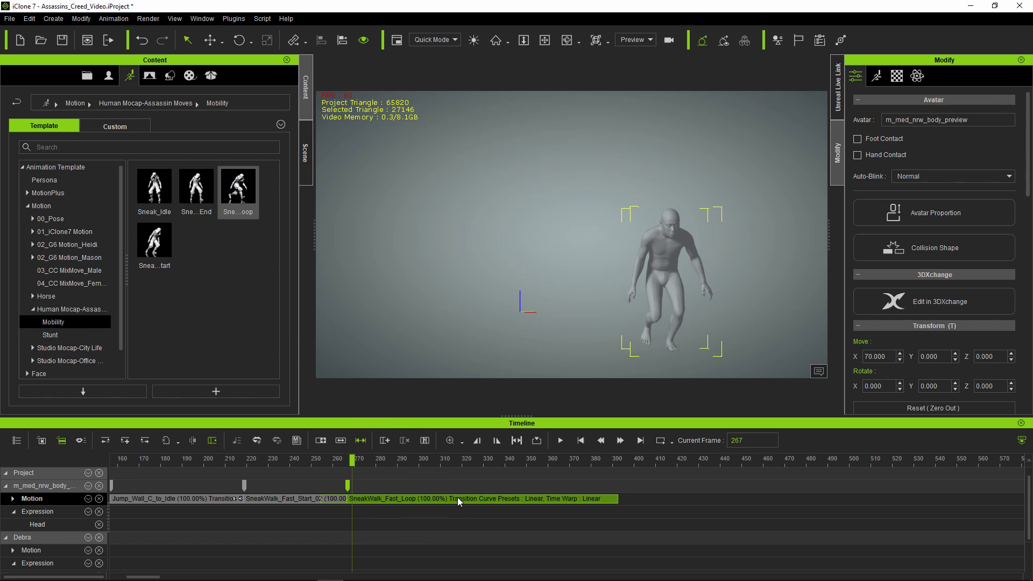
pyautogui.moveTo(378, 461); pyautogui.dragTo(476, 471)
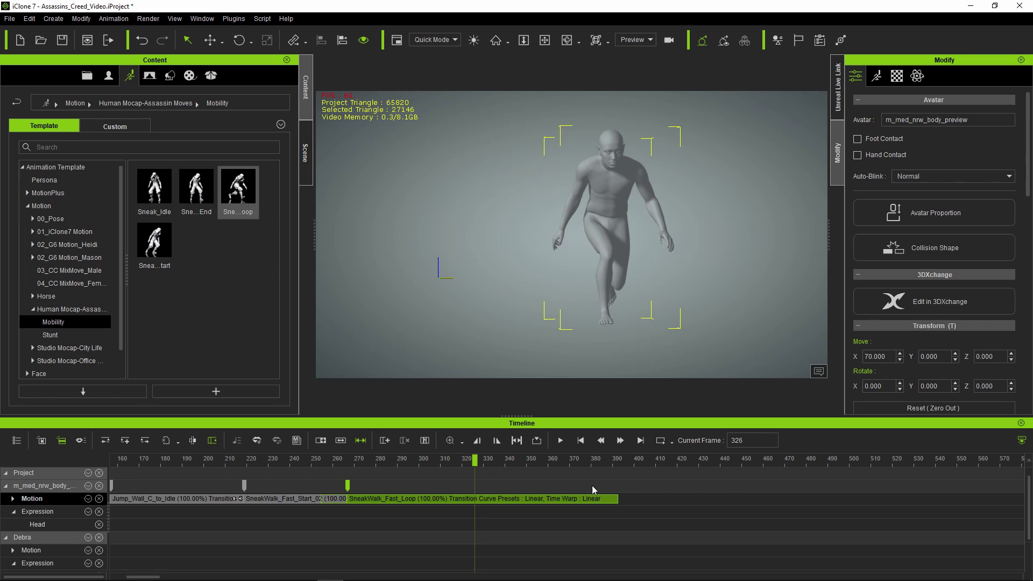
pyautogui.moveTo(479, 505); pyautogui.dragTo(481, 504)
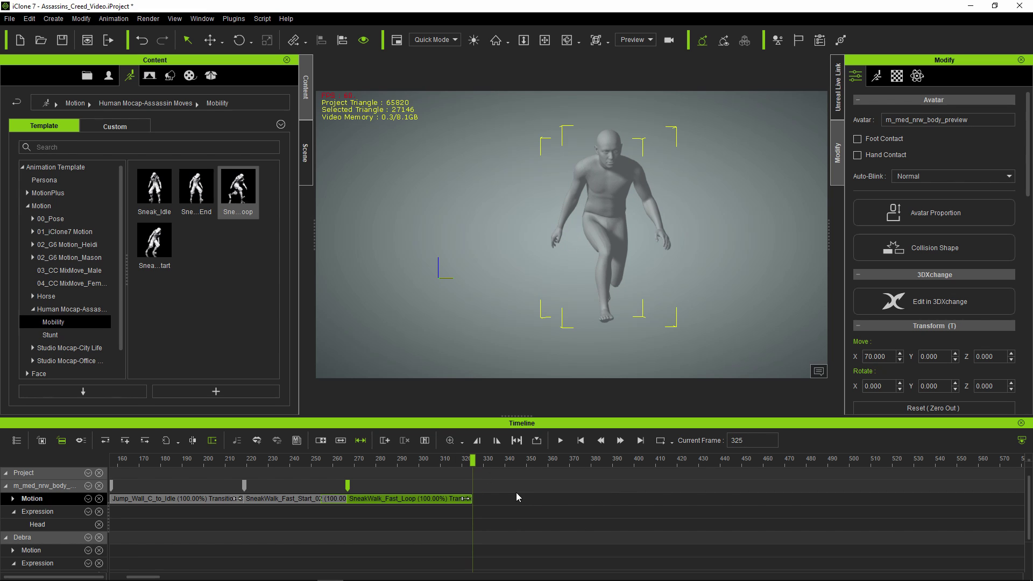
# Apply the SneakWalk_Fast_End motion after the SneakWalk_Fast_Loop clip, shorten the loop clip to about frame 308, and compare the poses at their junction.
pyautogui.moveTo(196, 197); pyautogui.dragTo(618, 261)
pyautogui.moveTo(475, 468); pyautogui.dragTo(432, 472)
pyautogui.moveTo(507, 501); pyautogui.dragTo(542, 487)
pyautogui.click(542, 462)
pyautogui.moveTo(493, 356); pyautogui.dragTo(731, 359, button='right')
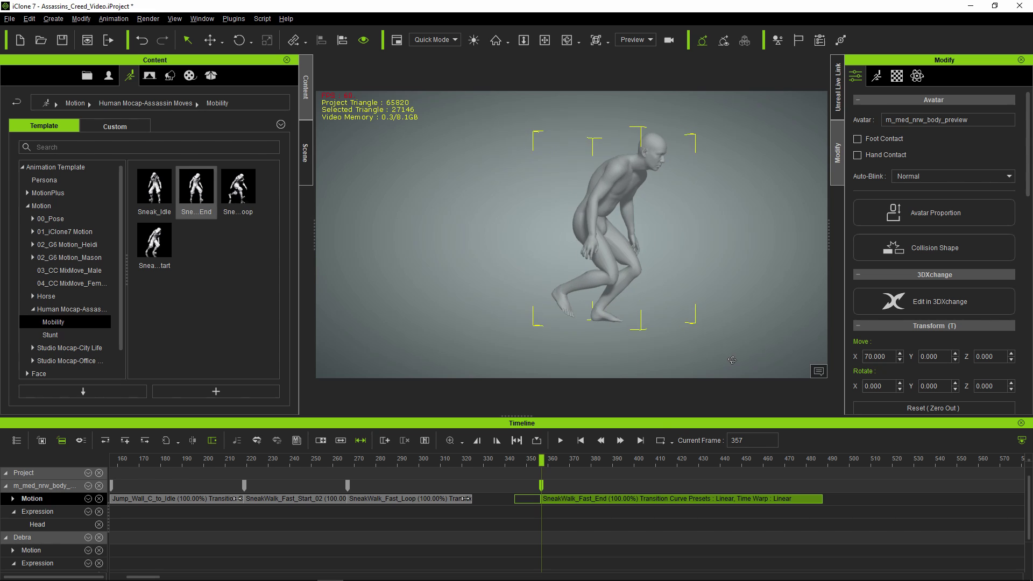
pyautogui.moveTo(438, 468); pyautogui.dragTo(512, 471)
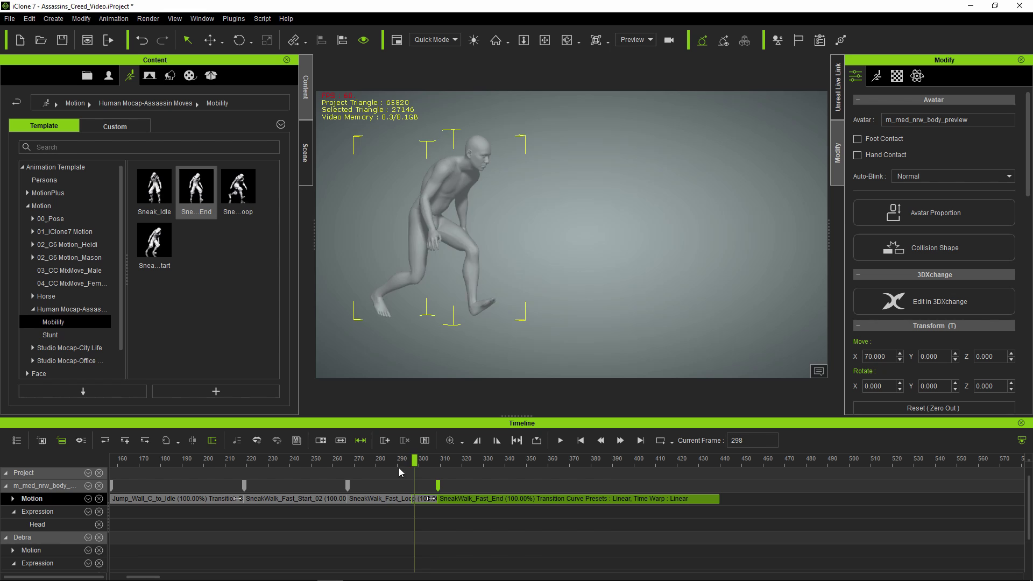
# Replace the SneakWalk_Fast_End clip with a newly applied one and move it directly against the end of the SneakWalk_Fast_Loop clip.
pyautogui.press('Delete')
pyautogui.moveTo(196, 189); pyautogui.dragTo(530, 226)
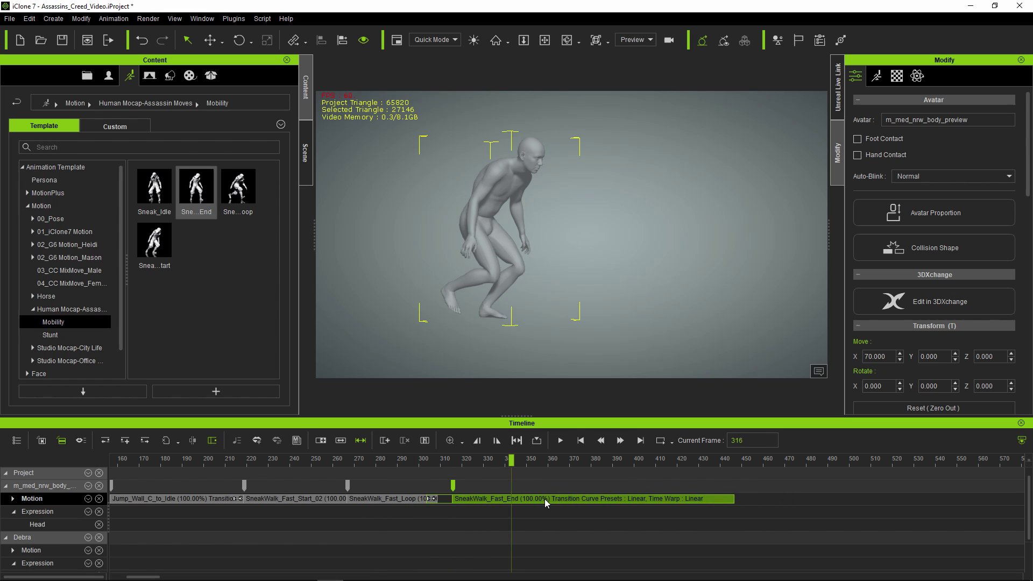
pyautogui.moveTo(544, 498); pyautogui.dragTo(531, 499)
# Apply the Sneak_Idle motion to the avatar at frame 441, directly after the SneakWalk_Fast_End clip, and scrub through it.
pyautogui.moveTo(462, 465); pyautogui.dragTo(565, 485)
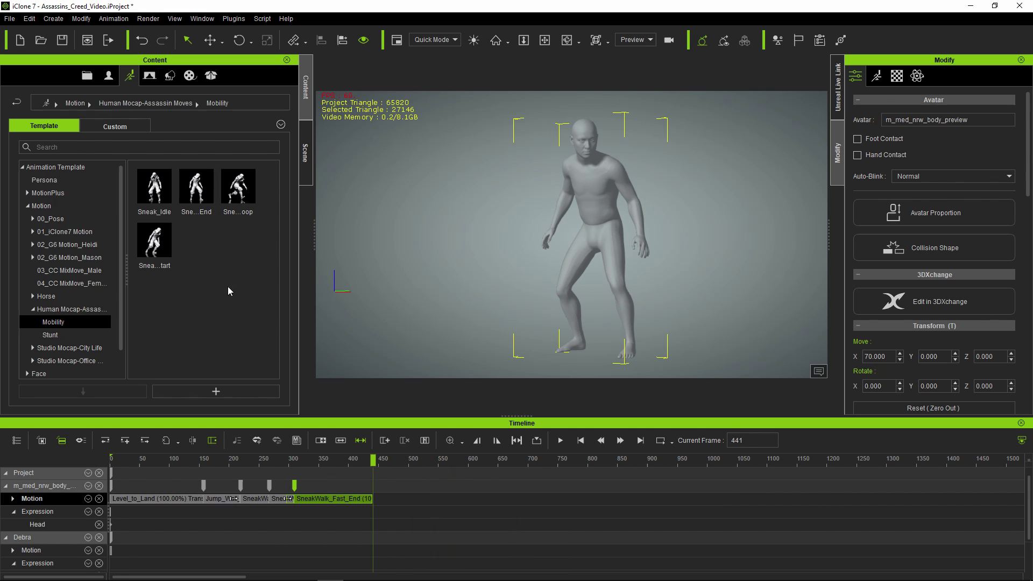
pyautogui.moveTo(156, 183); pyautogui.dragTo(605, 215)
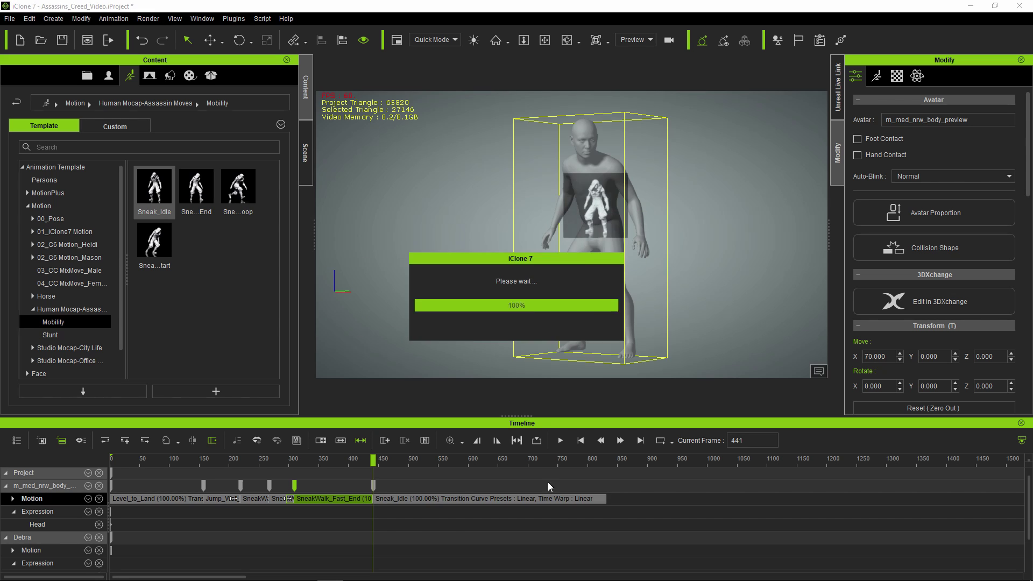
pyautogui.moveTo(376, 460); pyautogui.dragTo(476, 473)
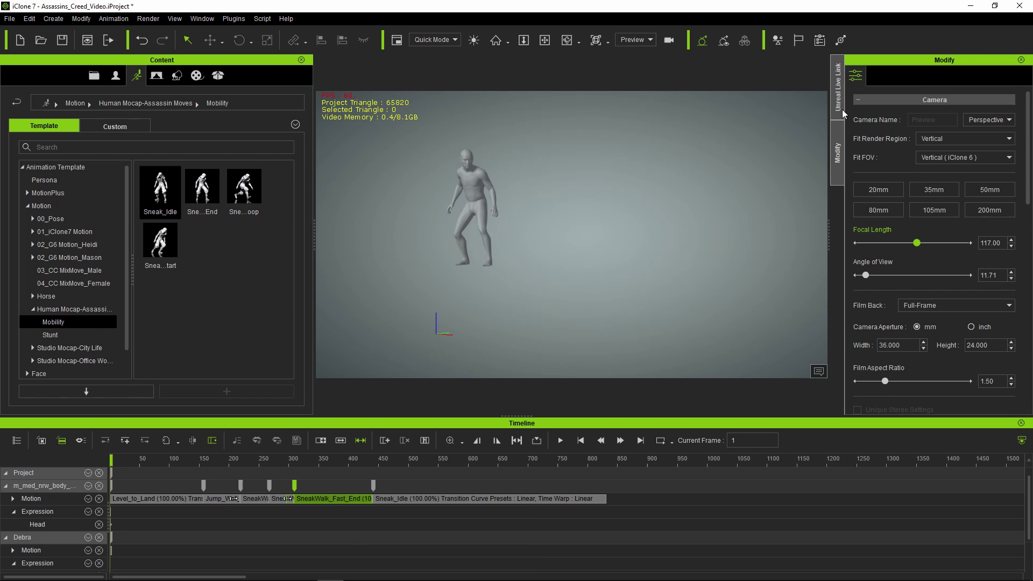
# Turn off Spotlight, Dir. Light and EditorActiveCamera in the Unreal Live Link list and expand the Character entries.
pyautogui.click(839, 102)
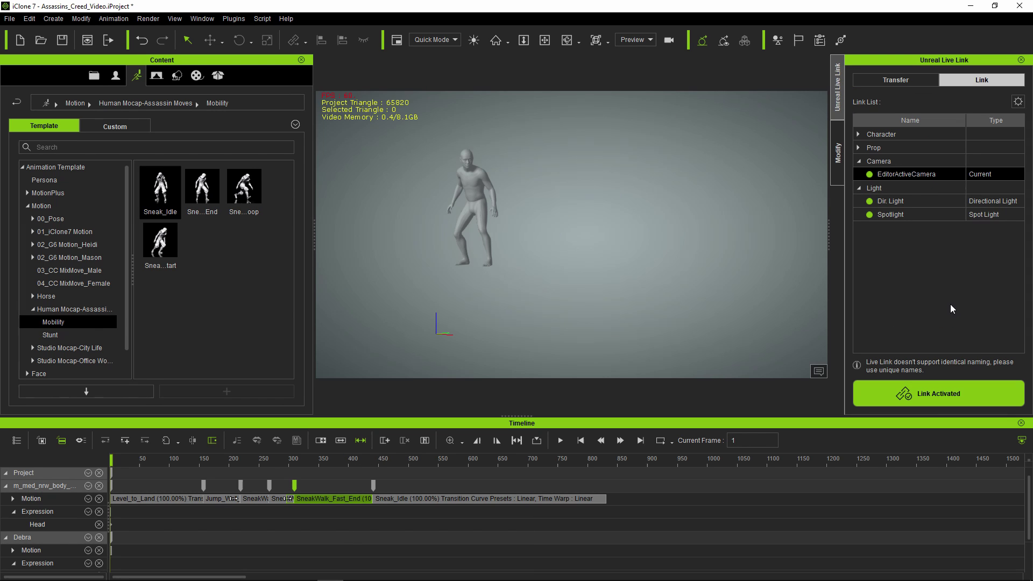
pyautogui.click(869, 216)
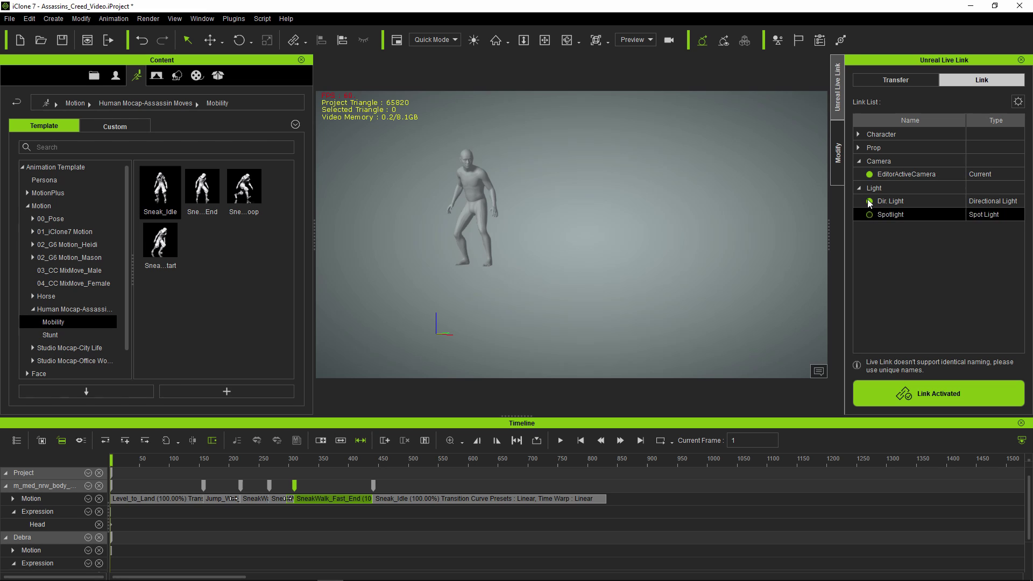
pyautogui.click(869, 202)
pyautogui.click(869, 174)
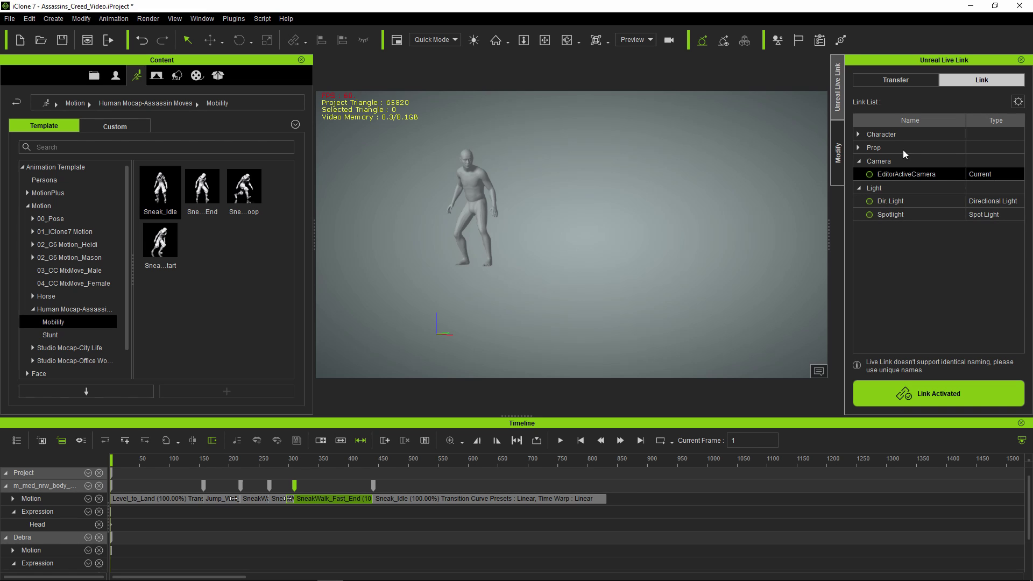
pyautogui.click(858, 135)
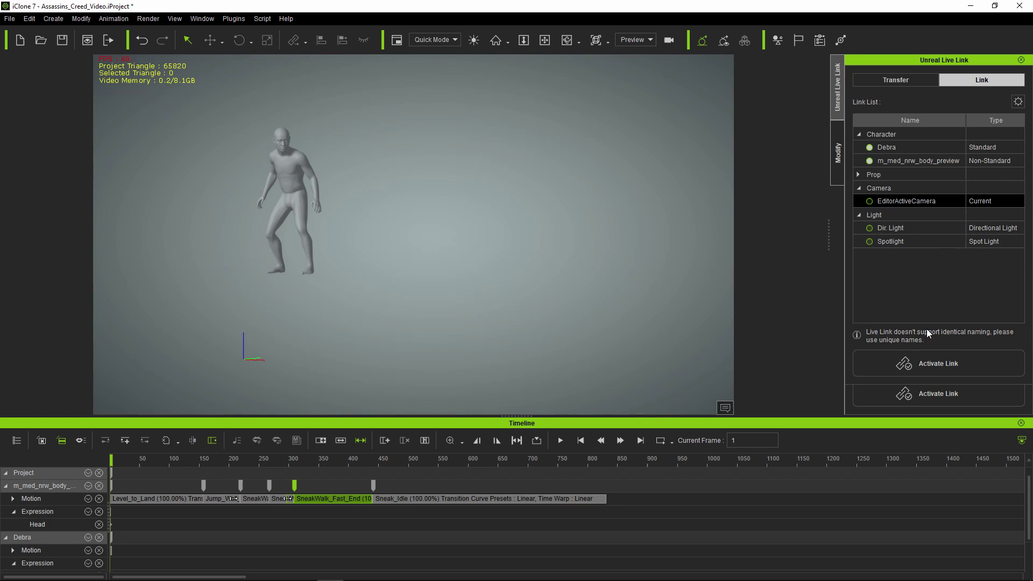
# Activate the Live Link, play the iClone timeline, and view the streamed motion on the MetaHuman in Unreal.
pyautogui.click(947, 400)
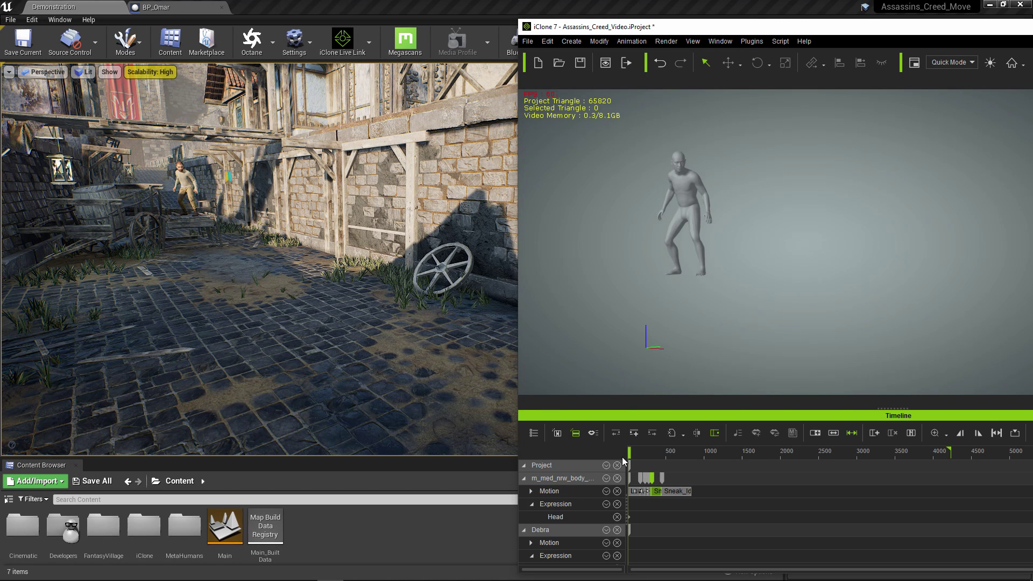
pyautogui.press('space')
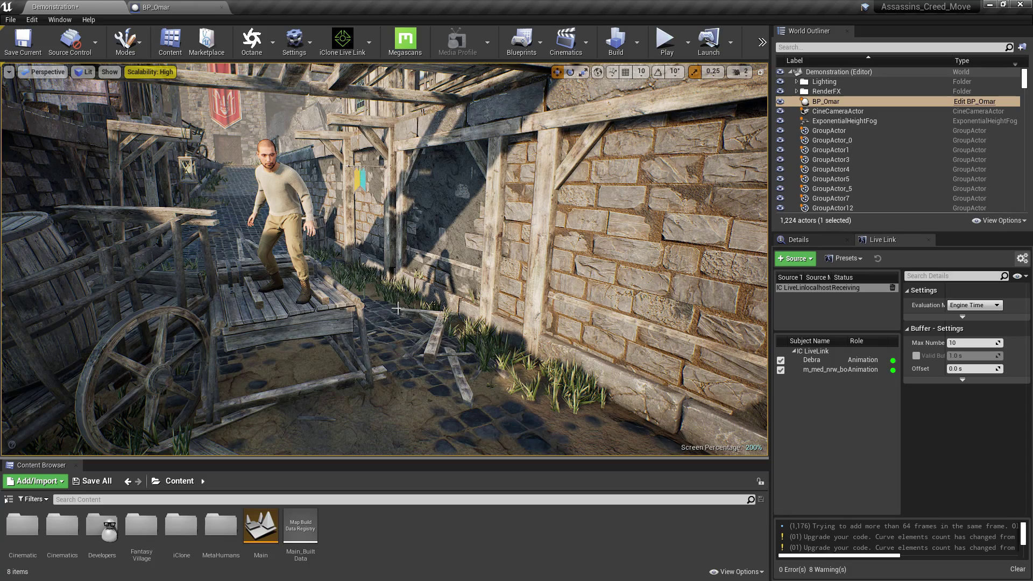
pyautogui.moveTo(398, 302); pyautogui.dragTo(365, 276, button='right')
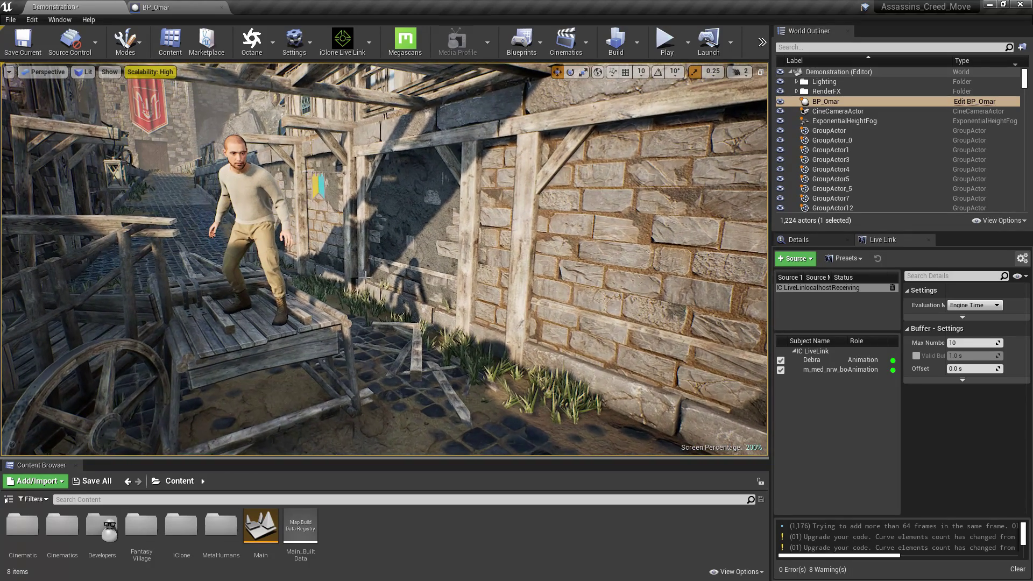
# Open the Take Recorder in Unreal and add the BP_Omar actor as its recording source.
pyautogui.click(59, 19)
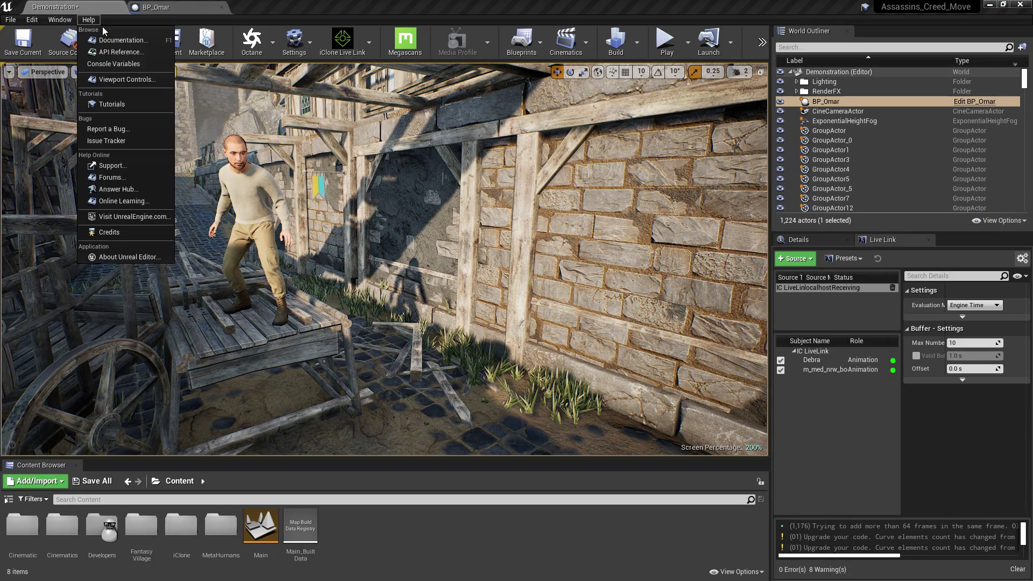
pyautogui.moveTo(68, 41)
pyautogui.click(177, 70)
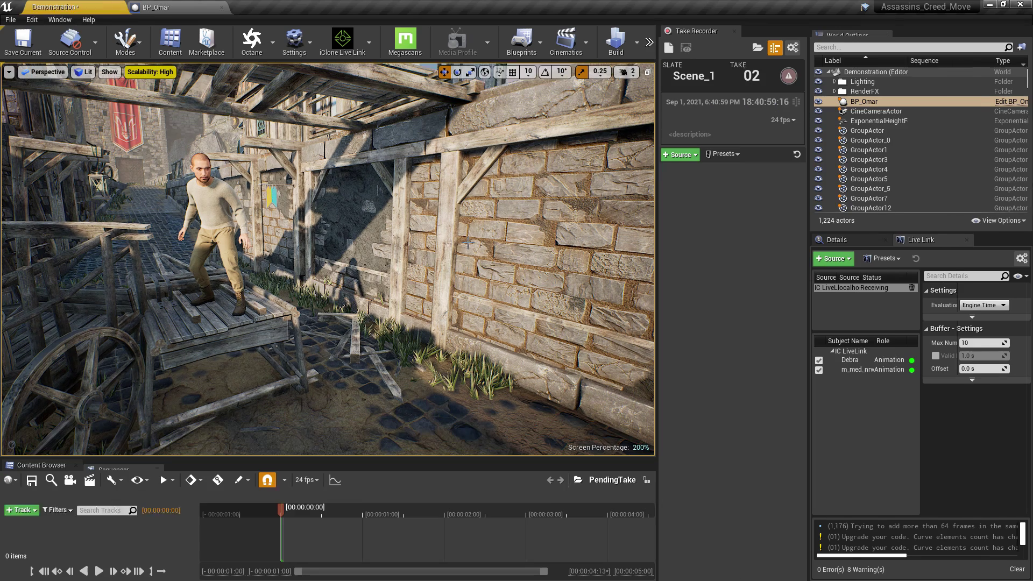
pyautogui.click(680, 154)
pyautogui.click(780, 167)
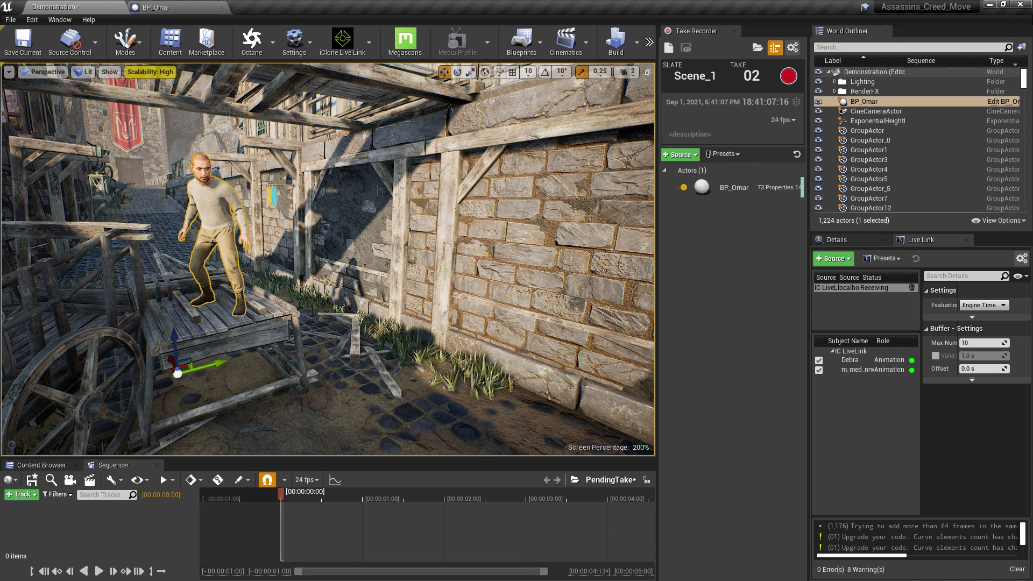
# Start recording take 02 of slate Scene_1 in Unreal and play the iClone animation from frame 1.
pyautogui.hotkey('alt', 'Tab')
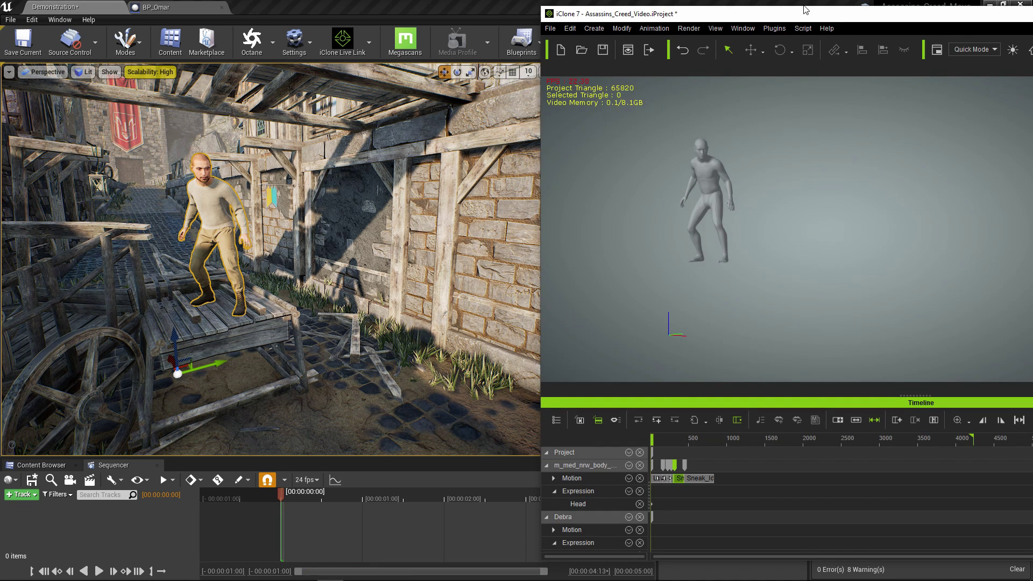
pyautogui.moveTo(805, 10); pyautogui.dragTo(723, 13)
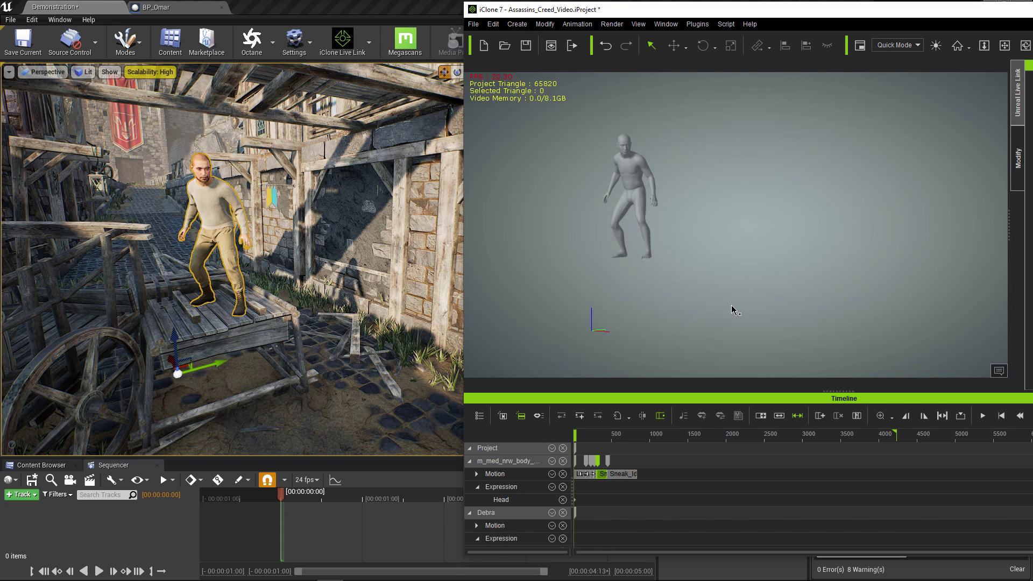
pyautogui.moveTo(919, 16); pyautogui.dragTo(457, 220)
pyautogui.click(788, 76)
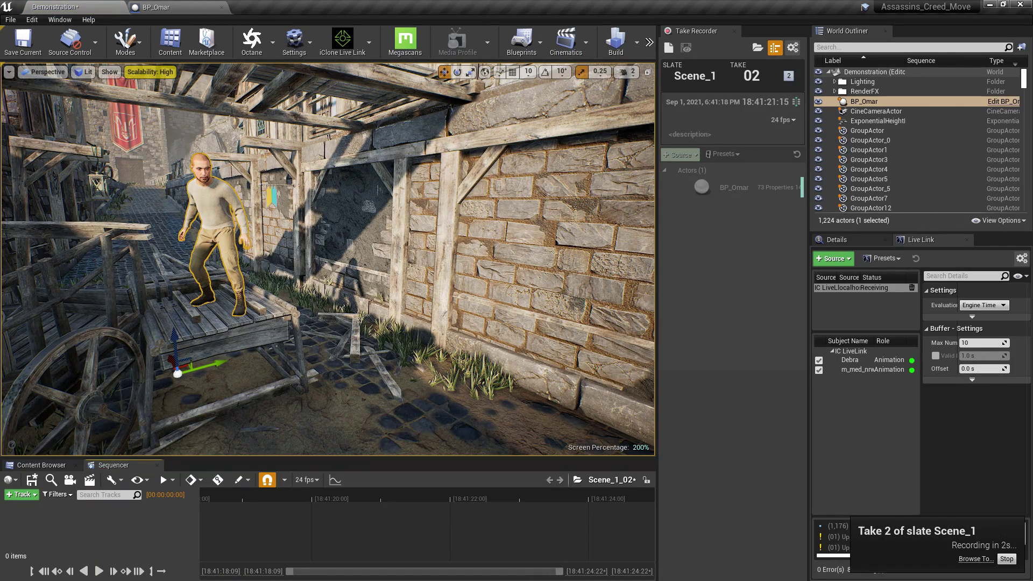
pyautogui.hotkey('alt', 'Tab')
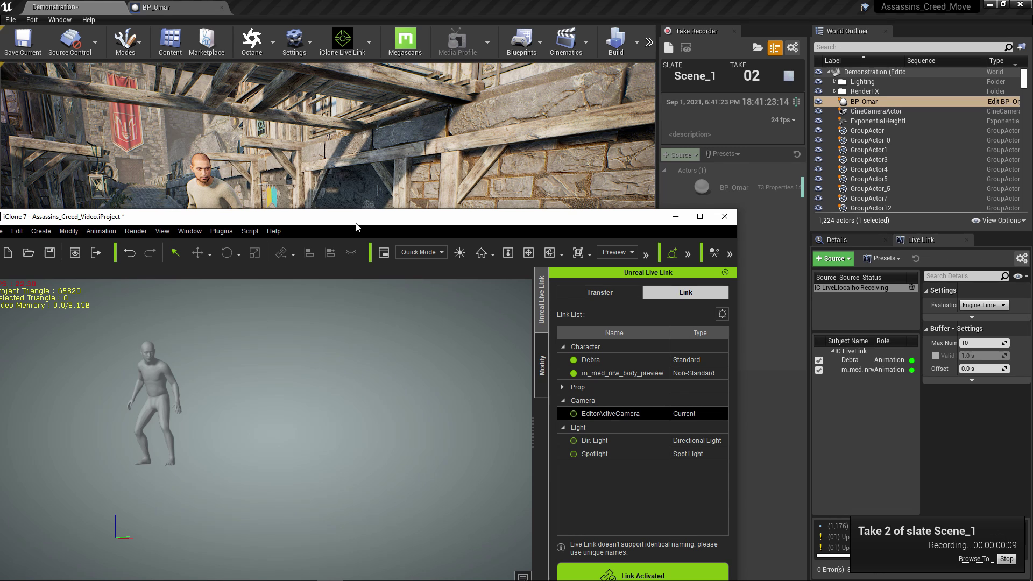
pyautogui.moveTo(355, 220); pyautogui.dragTo(415, 83)
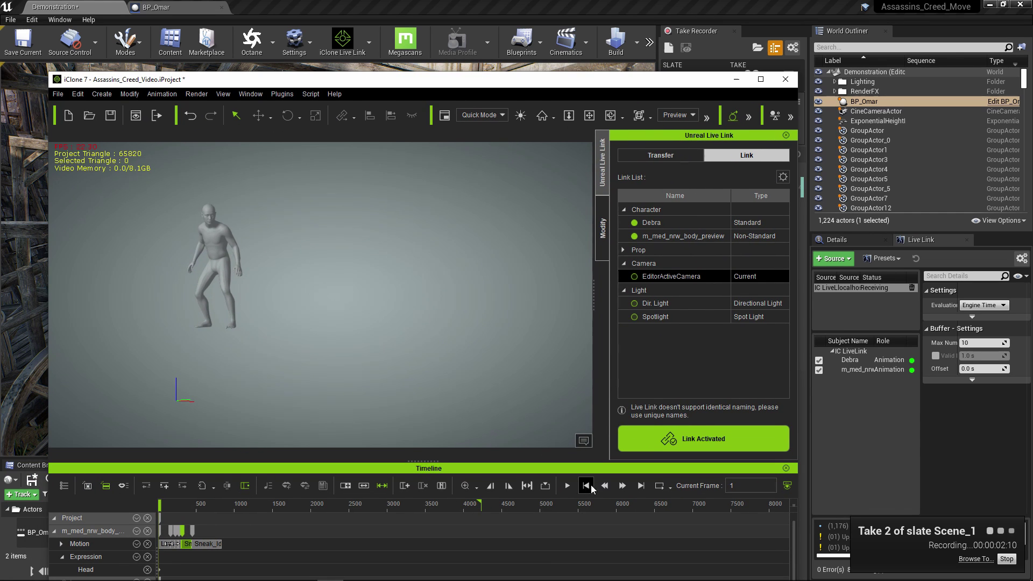
pyautogui.click(568, 486)
# Move the iClone window out of the way, follow the MetaHuman in the Unreal viewport, and stop recording the take.
pyautogui.moveTo(493, 96); pyautogui.dragTo(750, 420)
pyautogui.moveTo(537, 269); pyautogui.dragTo(694, 328, button='right')
pyautogui.moveTo(389, 283); pyautogui.dragTo(409, 236, button='right')
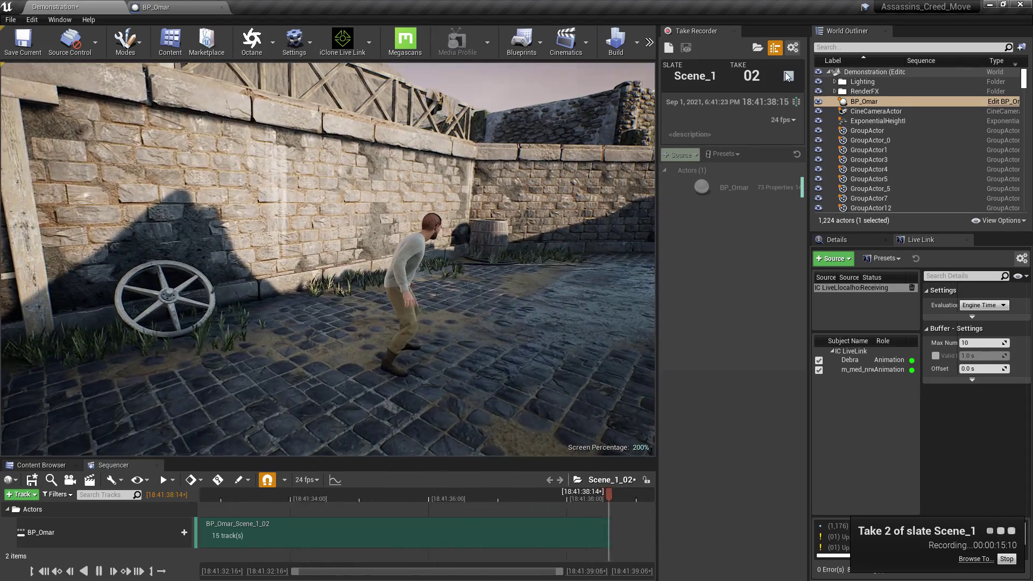
pyautogui.click(788, 76)
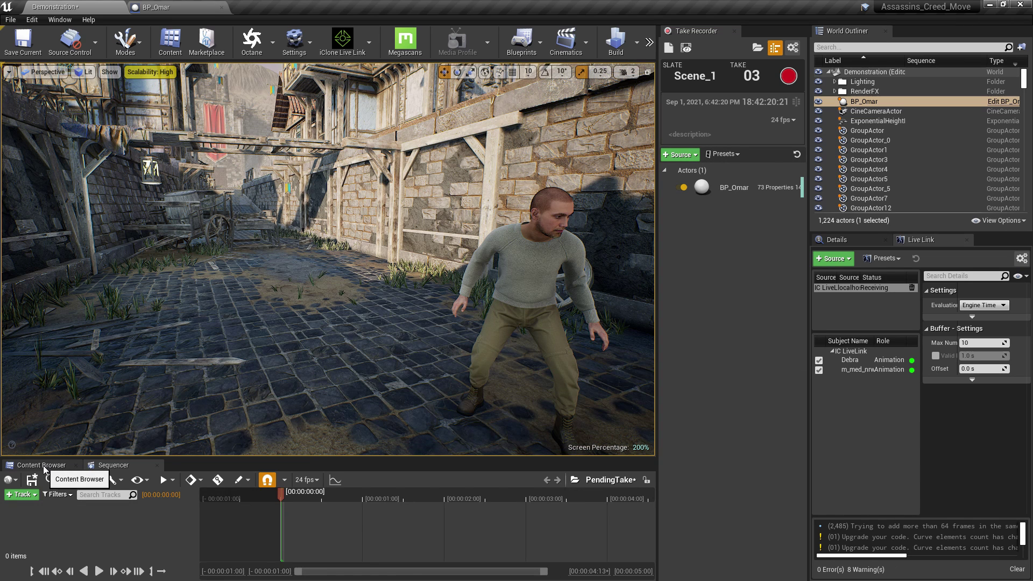
# Open the recorded Scene_1_02 sequence from Cinematics/Takes/2021-09-01 in Sequencer and frame the MetaHuman in the viewport.
pyautogui.click(45, 465)
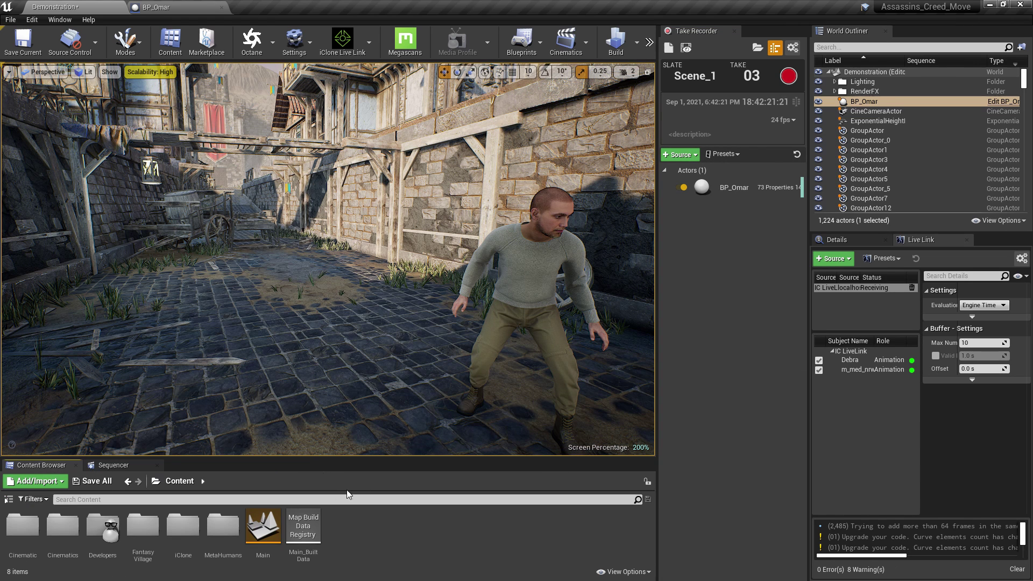
pyautogui.doubleClick(68, 544)
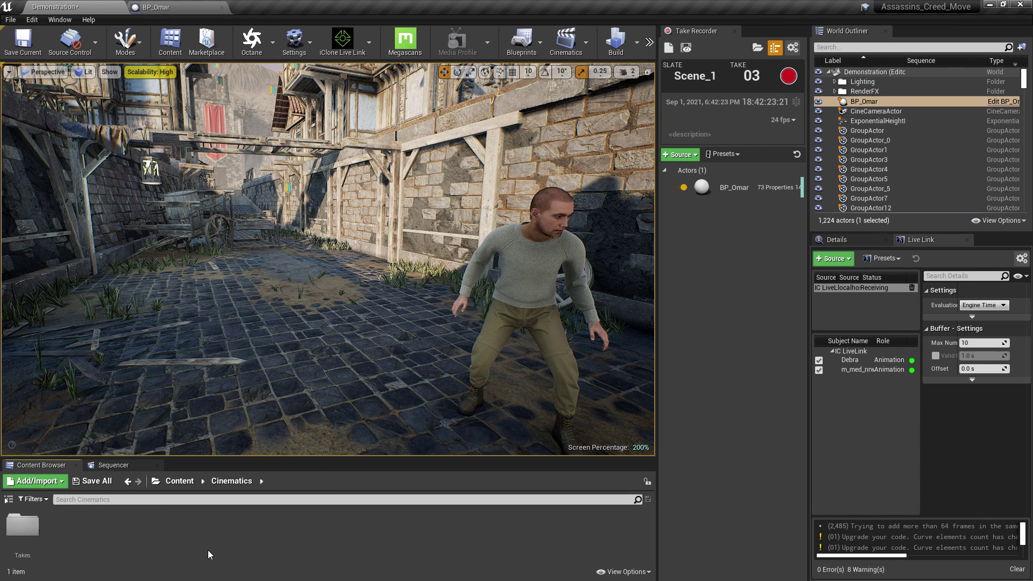
pyautogui.doubleClick(22, 526)
pyautogui.doubleClick(22, 526)
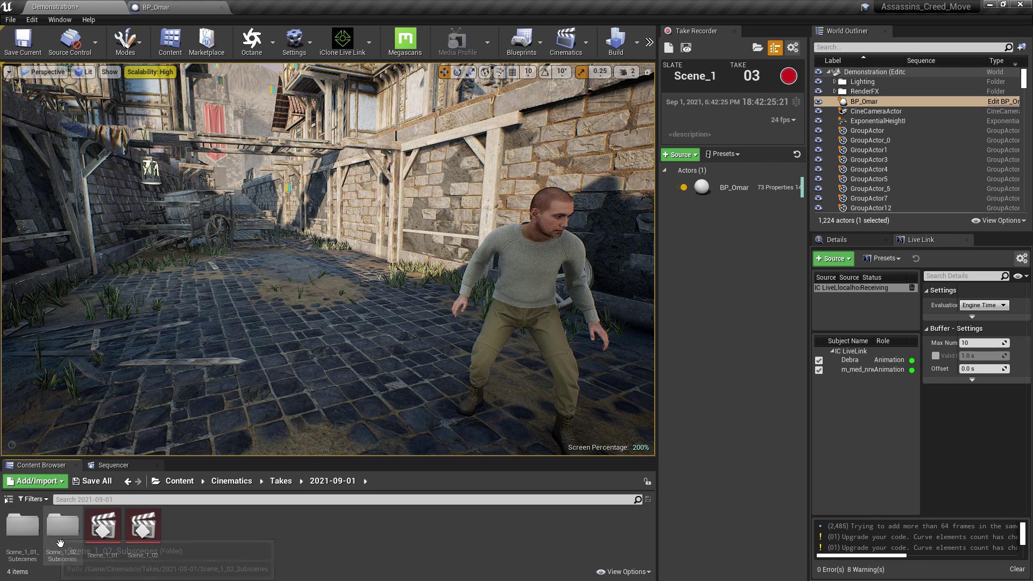
pyautogui.doubleClick(143, 525)
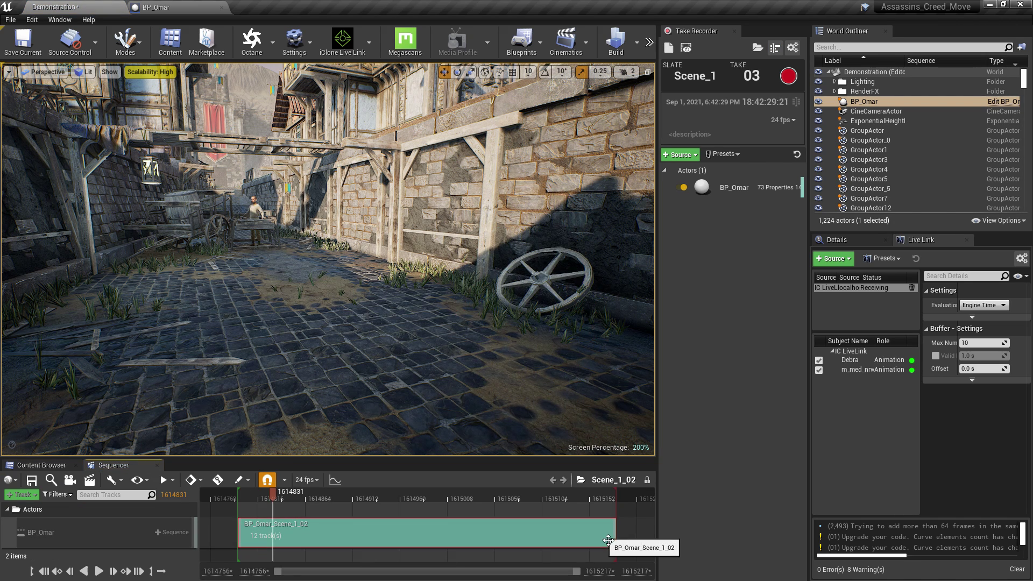
pyautogui.moveTo(371, 382); pyautogui.dragTo(367, 362, button='right')
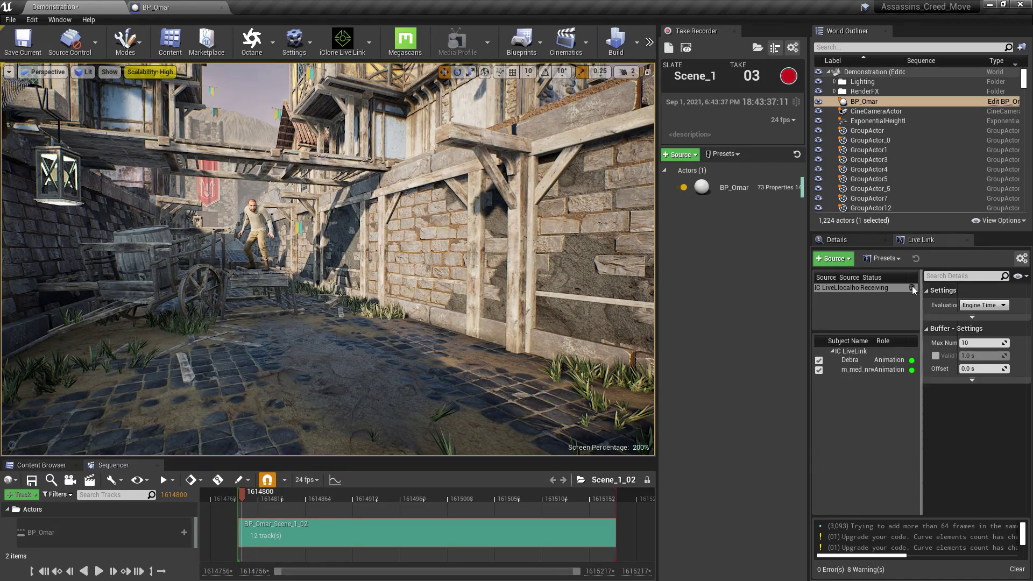
# Remove the iClone source from Live Link, select the MetaHuman in the viewport and show its details.
pyautogui.click(912, 289)
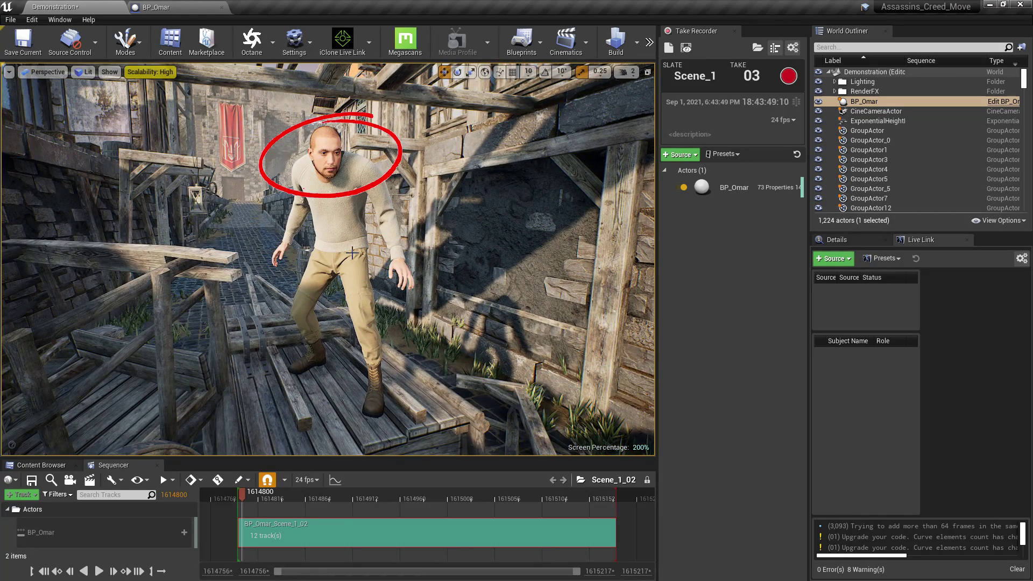
pyautogui.click(353, 253)
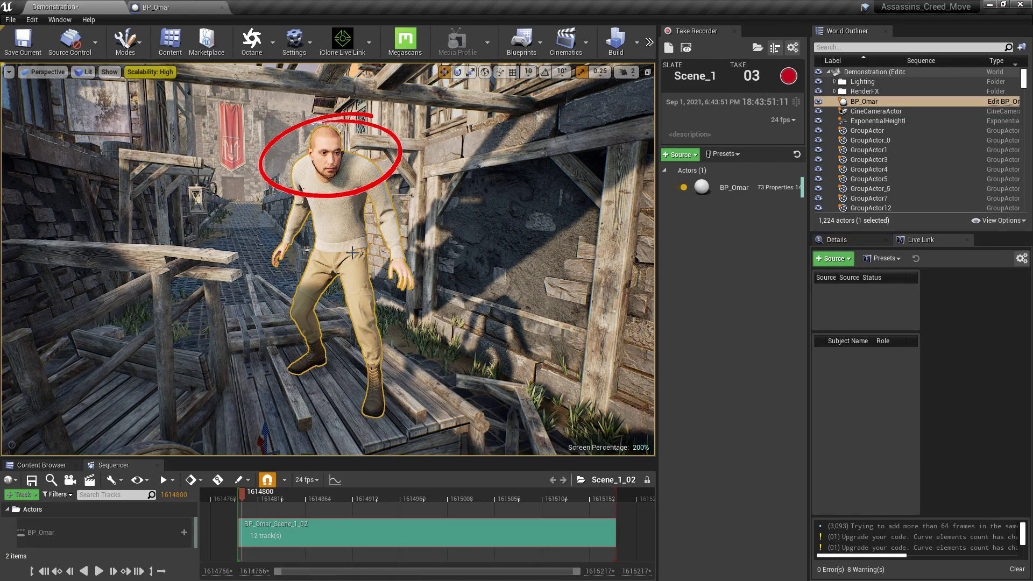
pyautogui.click(852, 240)
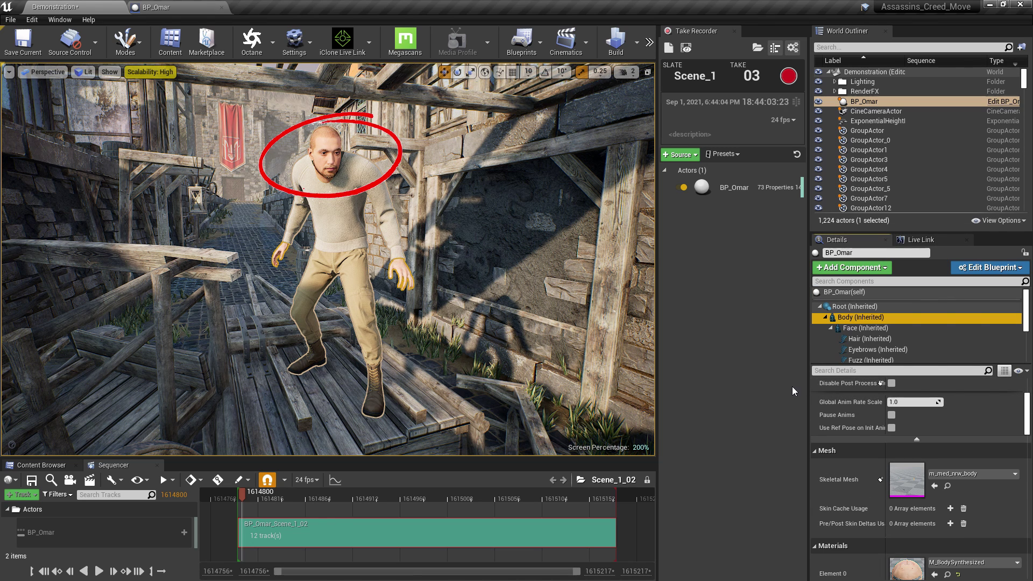
# Open the BP_Omar_Scene_1_02 subsequence inside Scene_1_02 and unlock it for editing.
pyautogui.doubleClick(293, 534)
pyautogui.scroll(2, 328, 537)
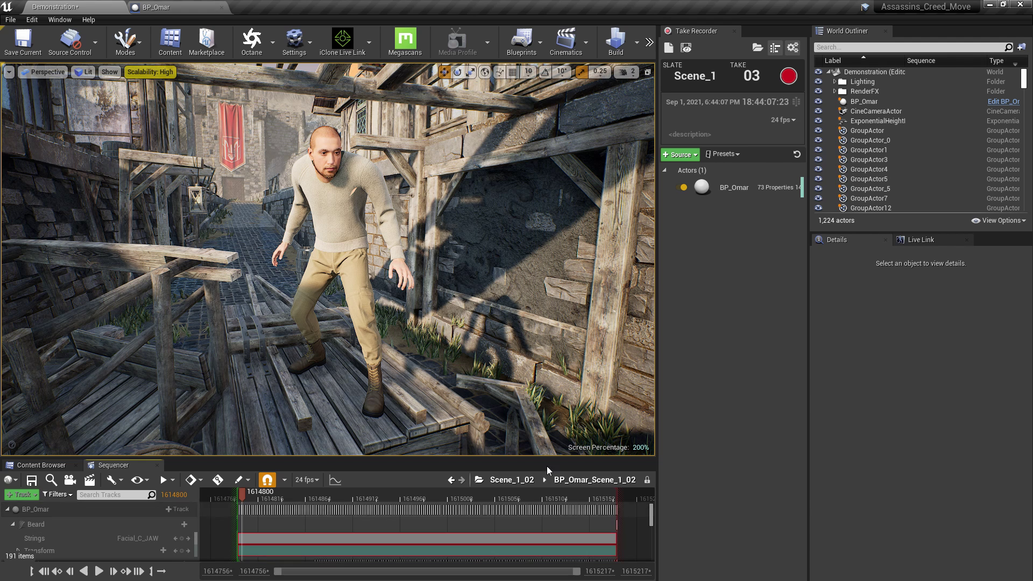
pyautogui.click(646, 480)
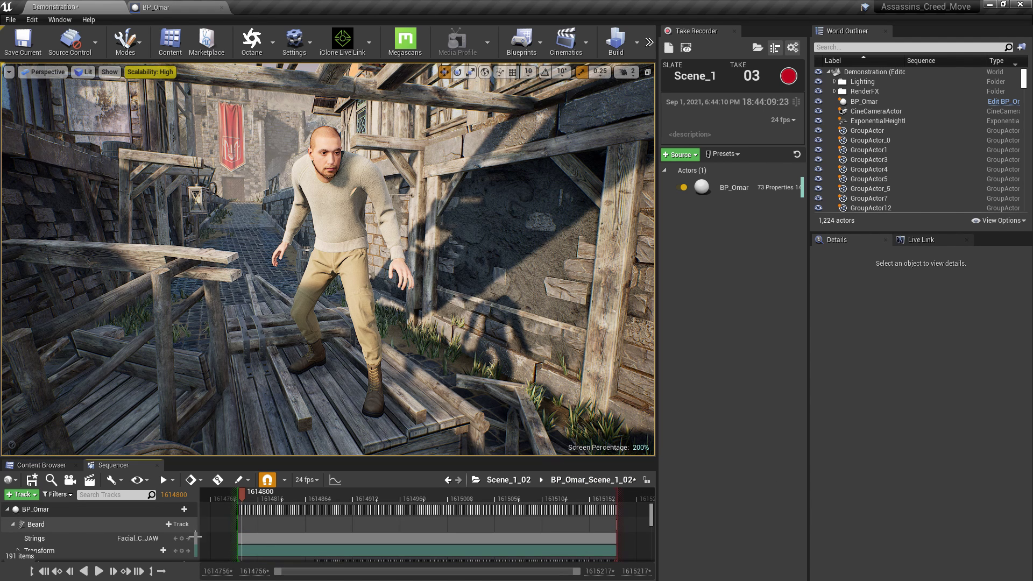
# Locate the Body track's animation section and open its BP_Omar_Scene_1_02 asset from the section properties.
pyautogui.scroll(-3, 109, 528)
pyautogui.click(53, 516)
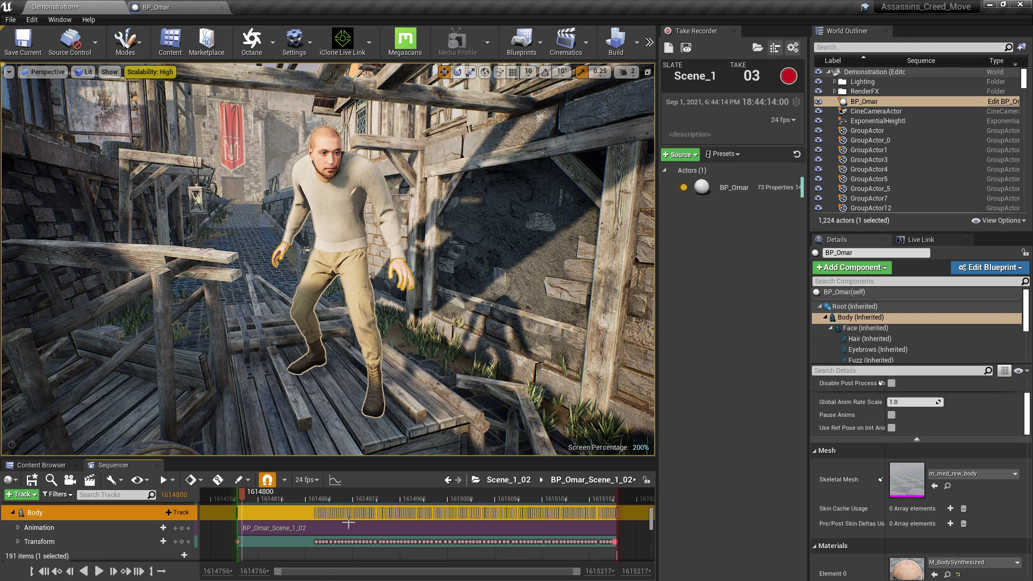
pyautogui.rightClick(286, 534)
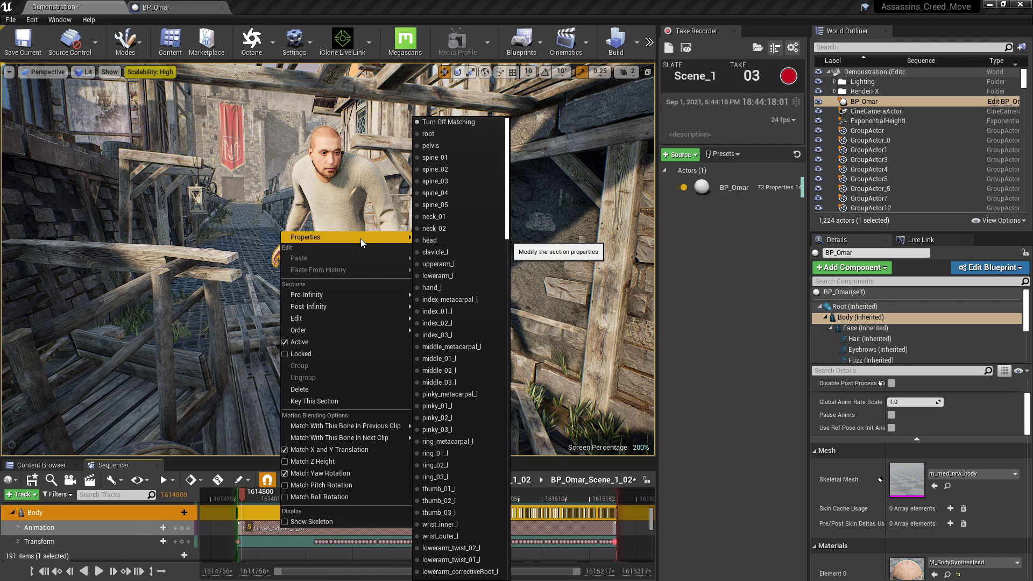
pyautogui.moveTo(361, 238)
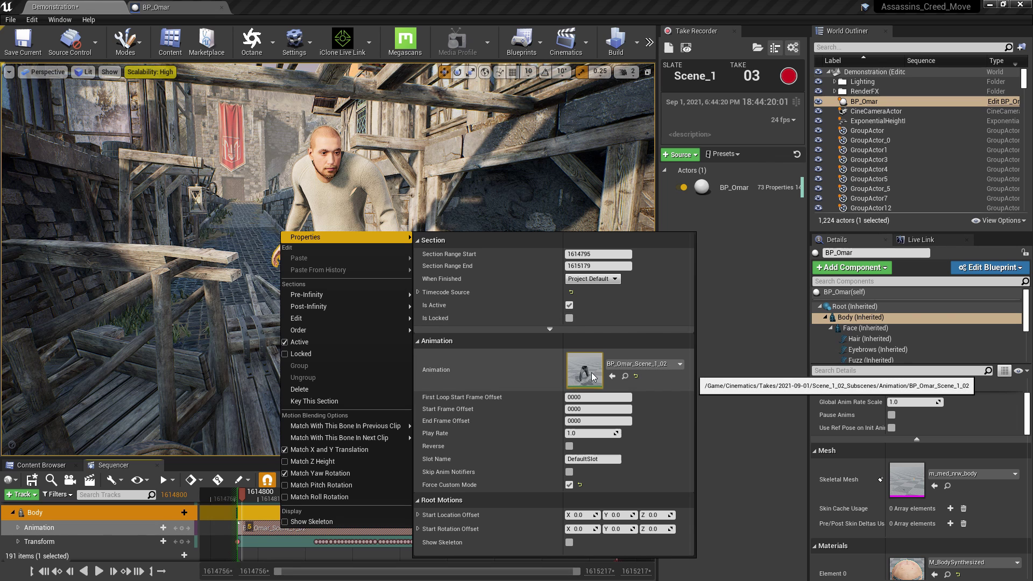
pyautogui.click(625, 378)
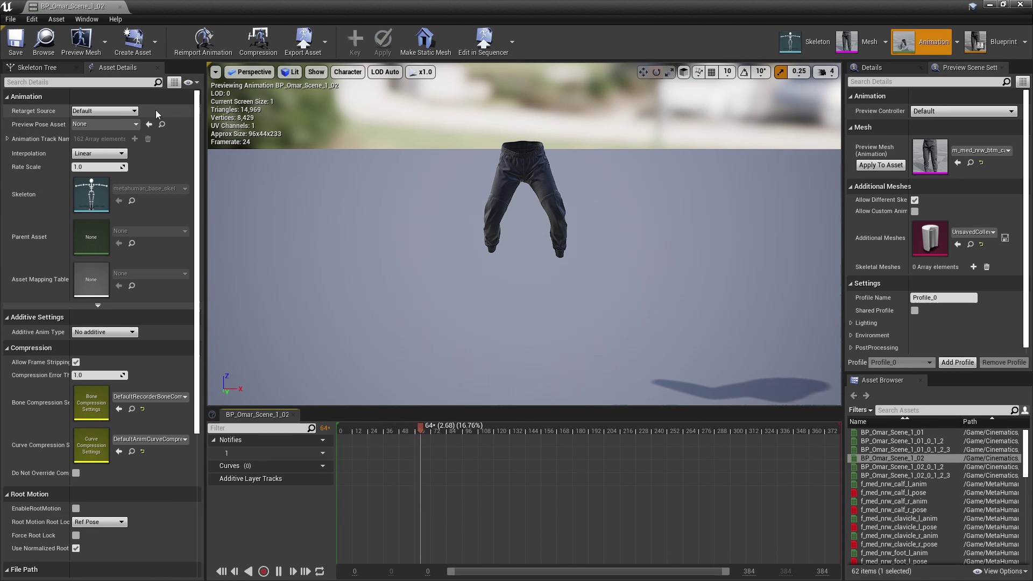
# Set the animation's Retarget Source to m_med_nrw_body_skmesh, save the asset and close its editor.
pyautogui.click(122, 110)
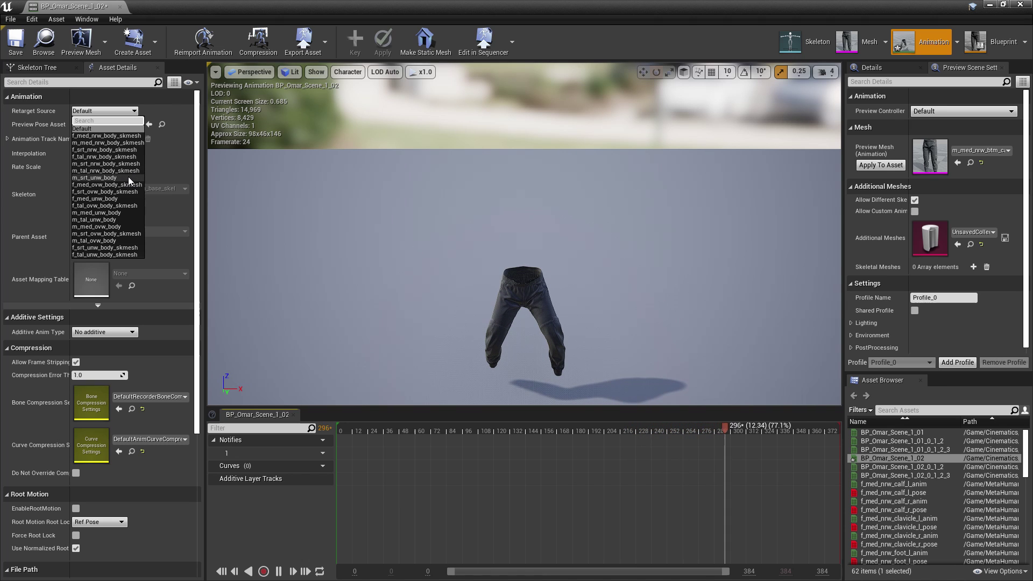
pyautogui.click(117, 143)
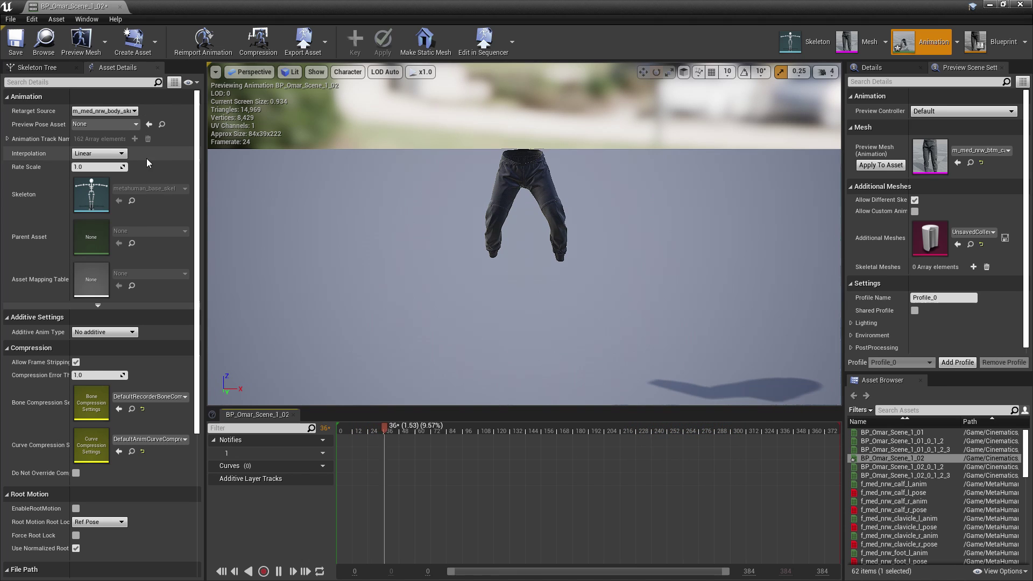
pyautogui.hotkey('ctrl', 's')
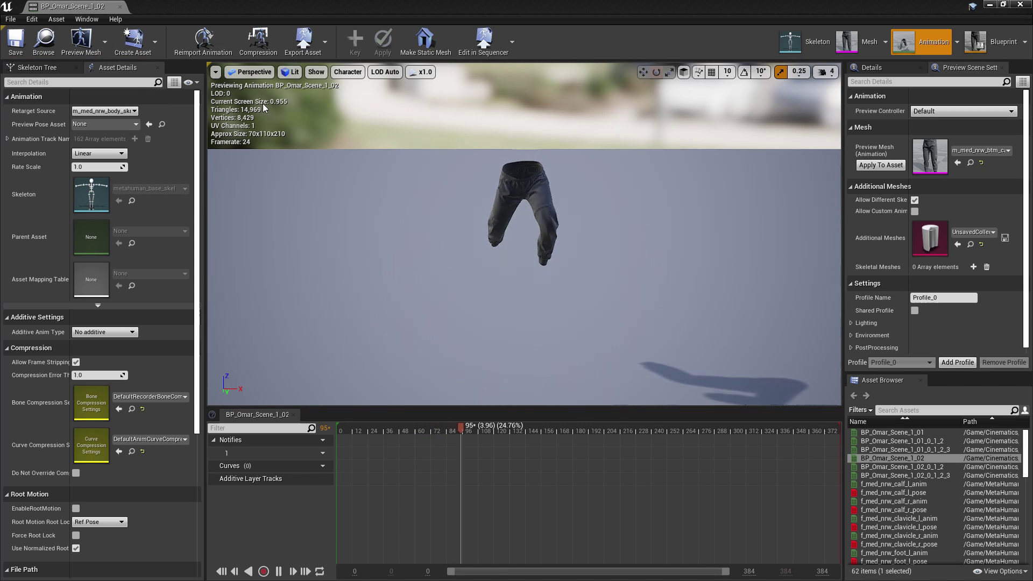
pyautogui.click(120, 6)
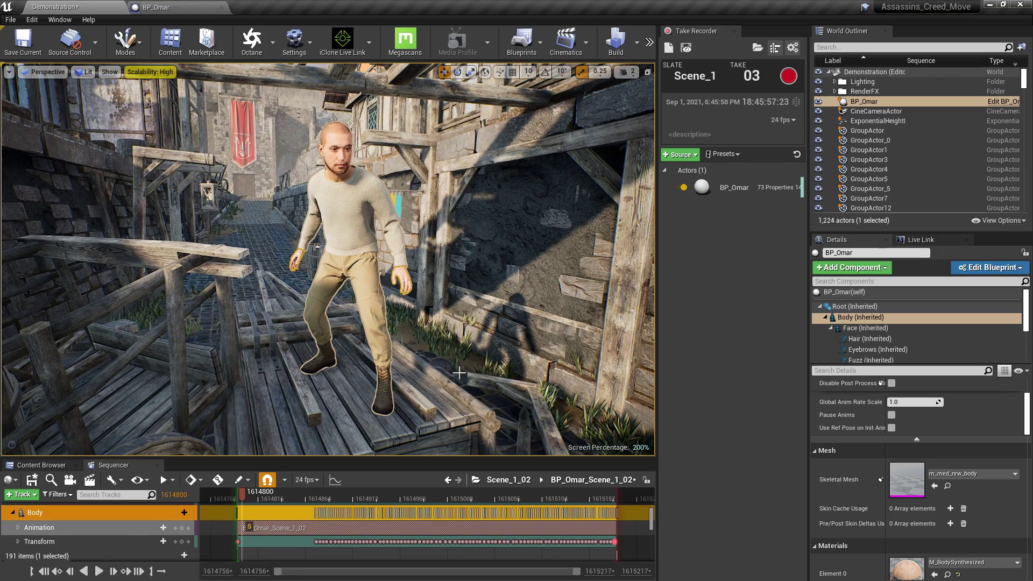
# Scrub through the recorded take in Sequencer and follow the MetaHuman's movement to check the corrected body.
pyautogui.press('s')
pyautogui.moveTo(412, 375); pyautogui.dragTo(511, 381, button='right')
pyautogui.press('d')
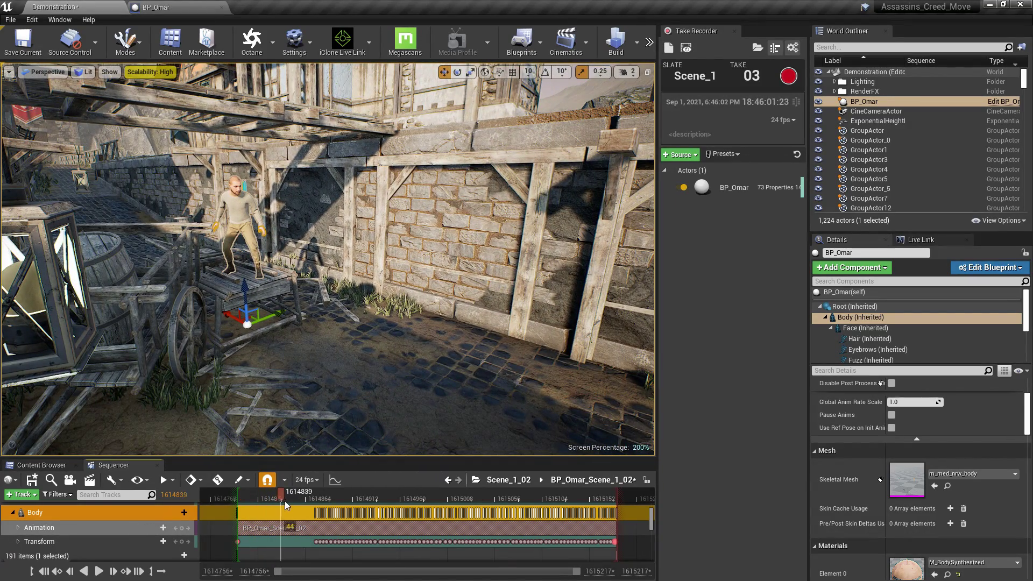
pyautogui.moveTo(308, 507); pyautogui.dragTo(413, 508)
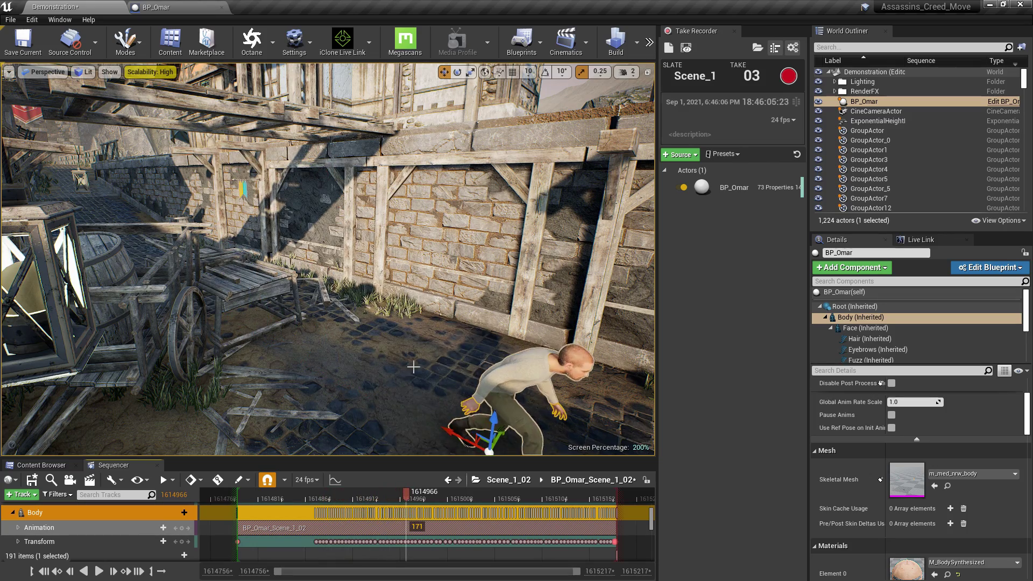
pyautogui.moveTo(414, 364); pyautogui.dragTo(436, 361, button='right')
pyautogui.moveTo(406, 495); pyautogui.dragTo(491, 503)
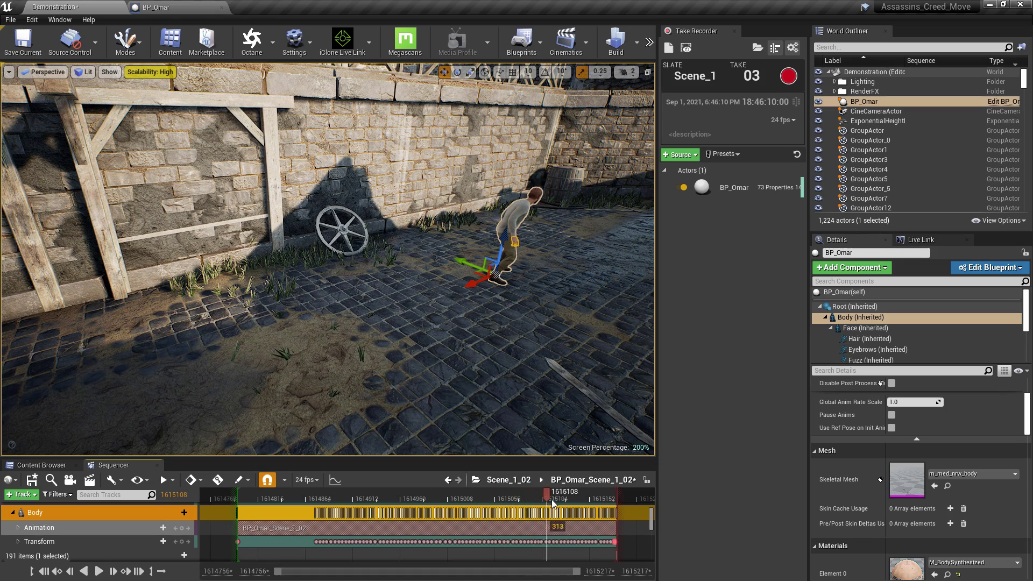